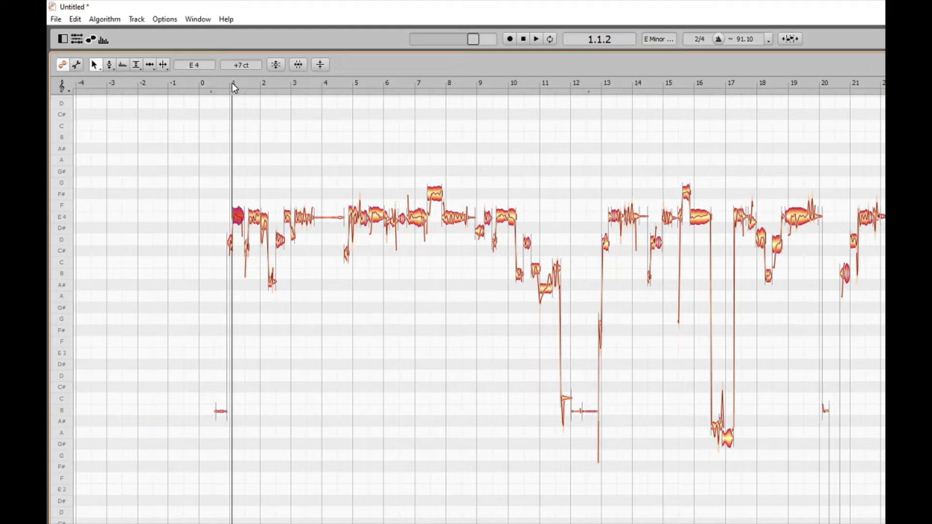
# Set the time grid resolution to 1/16
pyautogui.hotkey('alt', 'o')
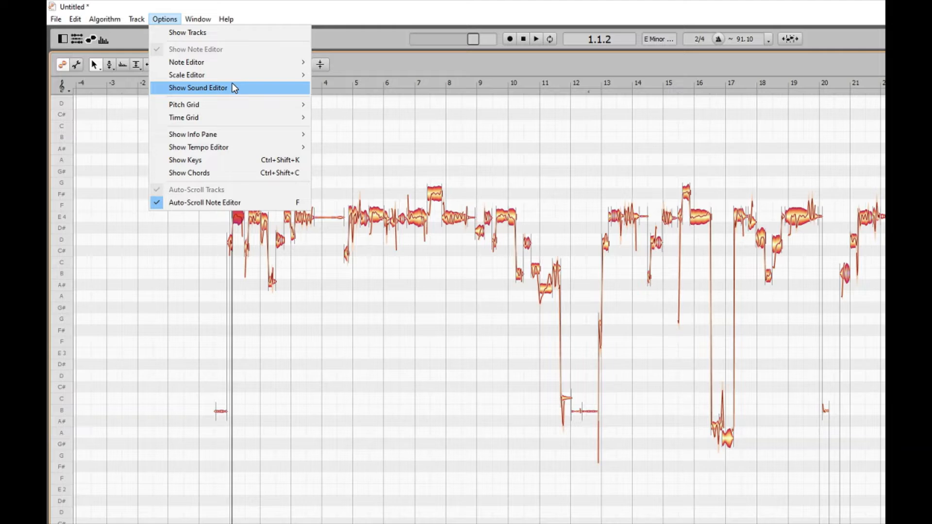
pyautogui.press('Down')
pyautogui.press('Down')
pyautogui.press('Right')
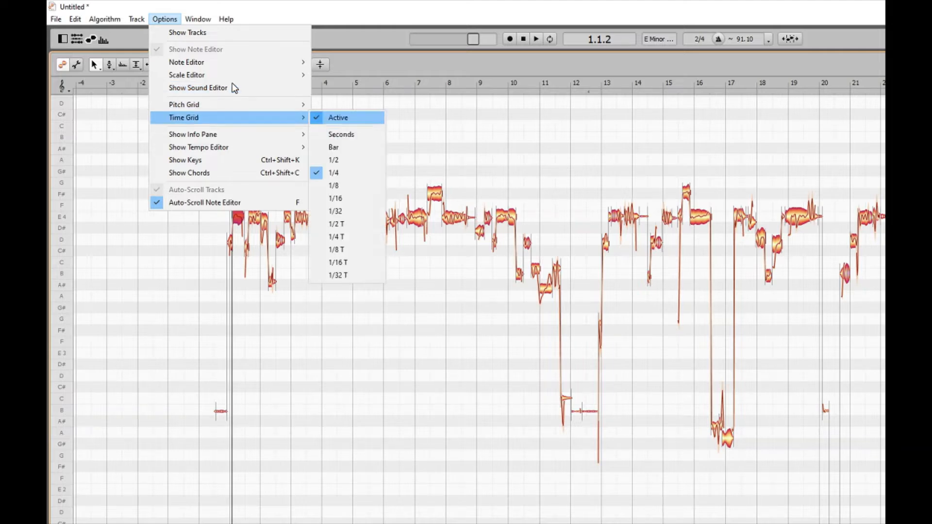
pyautogui.press('Down')
pyautogui.press('Down')
pyautogui.press('Down')
pyautogui.press('Down')
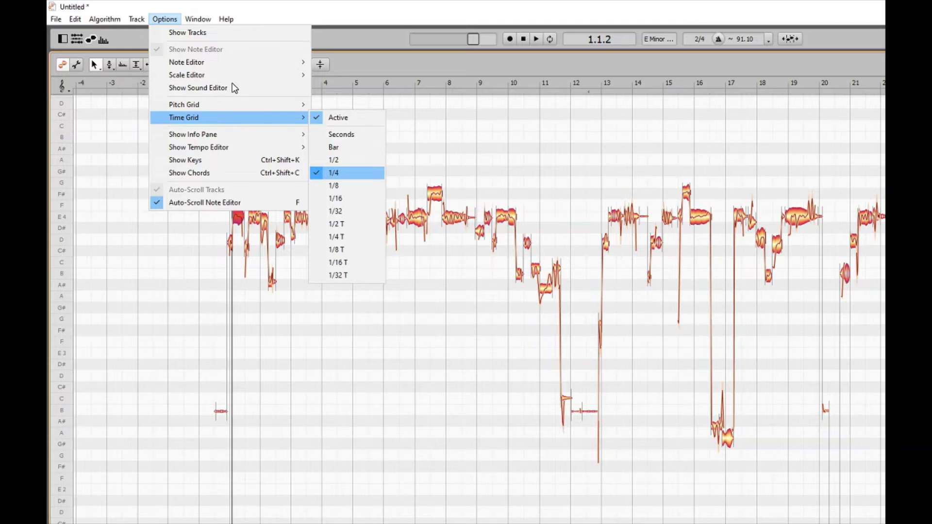
pyautogui.press('Down')
pyautogui.press('Down')
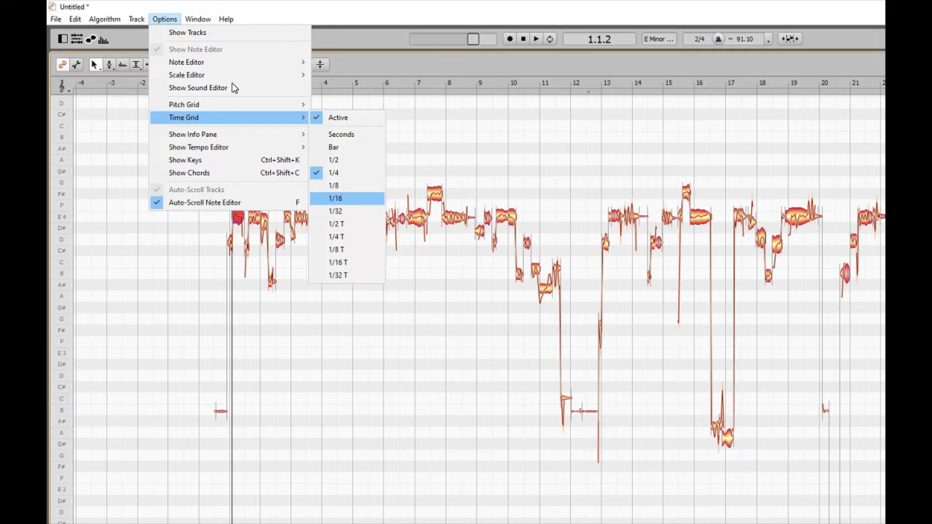
pyautogui.click(336, 199)
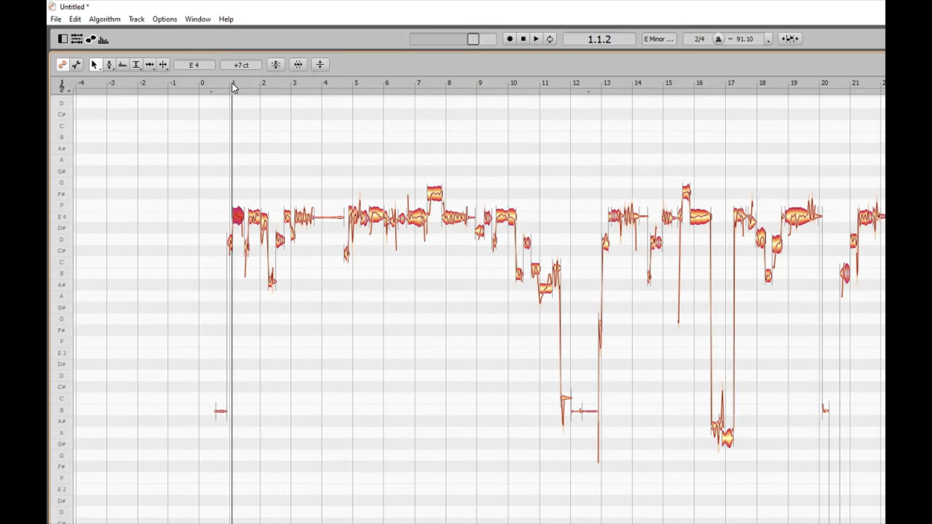
# Move the playback position to bar 3, select the E4 note there and play it
pyautogui.click(294, 85)
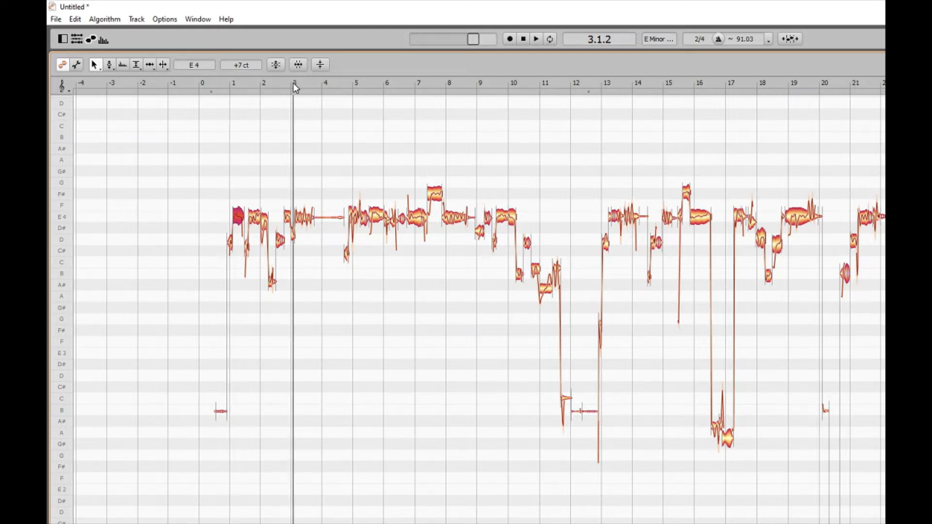
pyautogui.click(295, 240)
pyautogui.press('space')
pyautogui.press('space')
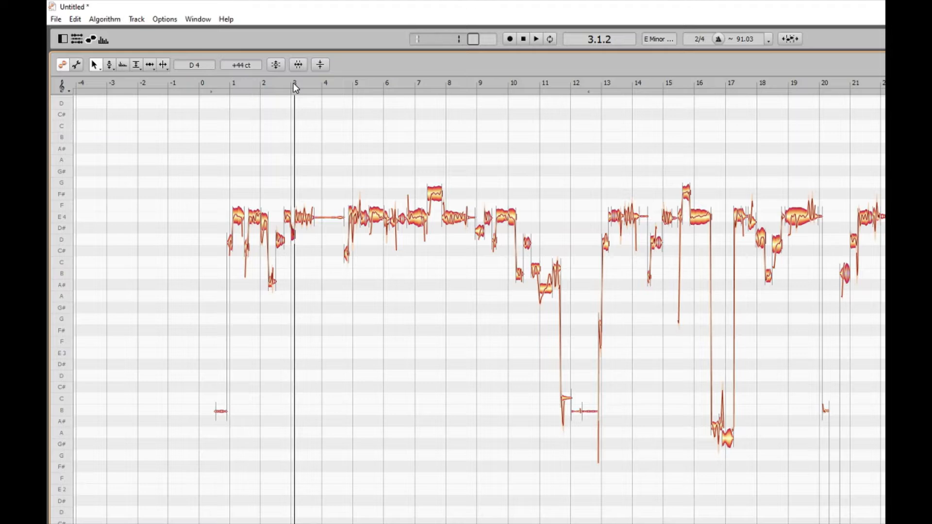
pyautogui.press('Right')
pyautogui.press('space')
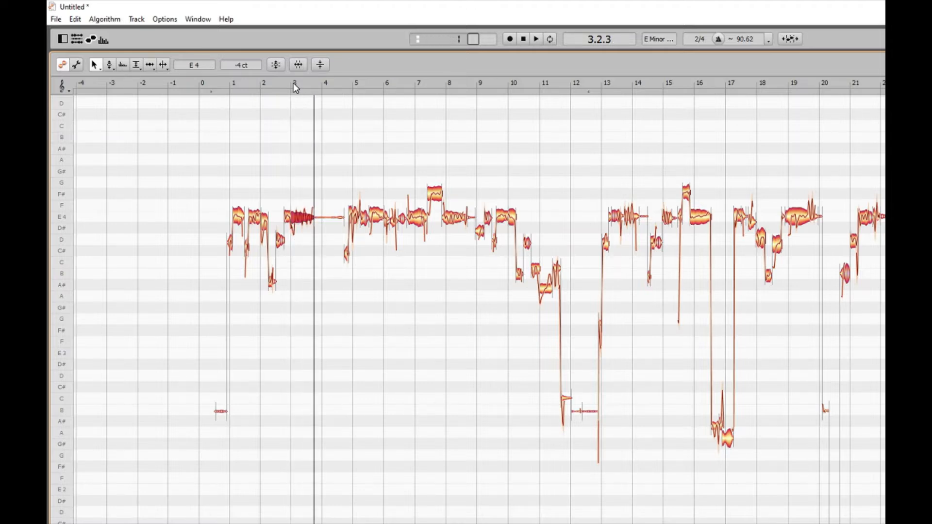
pyautogui.press('space')
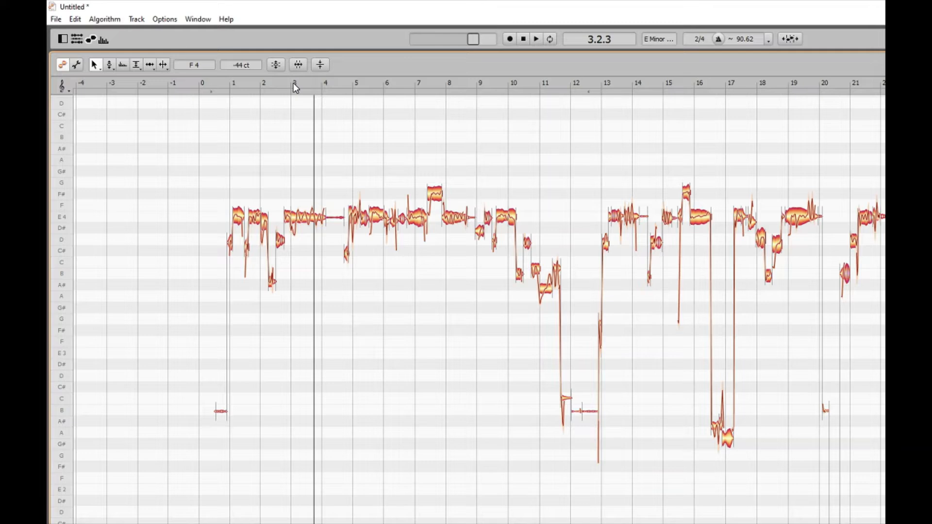
# Select the stretched E4 note at bar 3 and play it through to bar 4
pyautogui.press('Right')
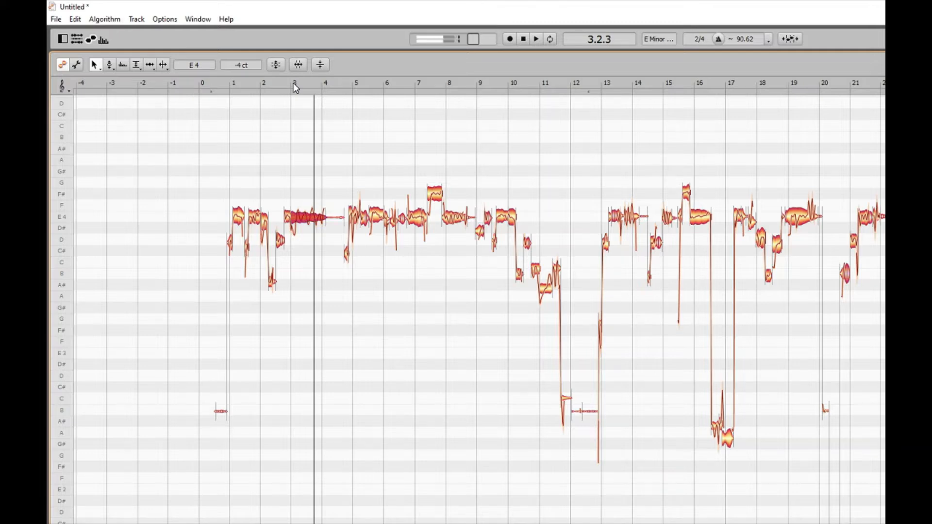
pyautogui.click(293, 83)
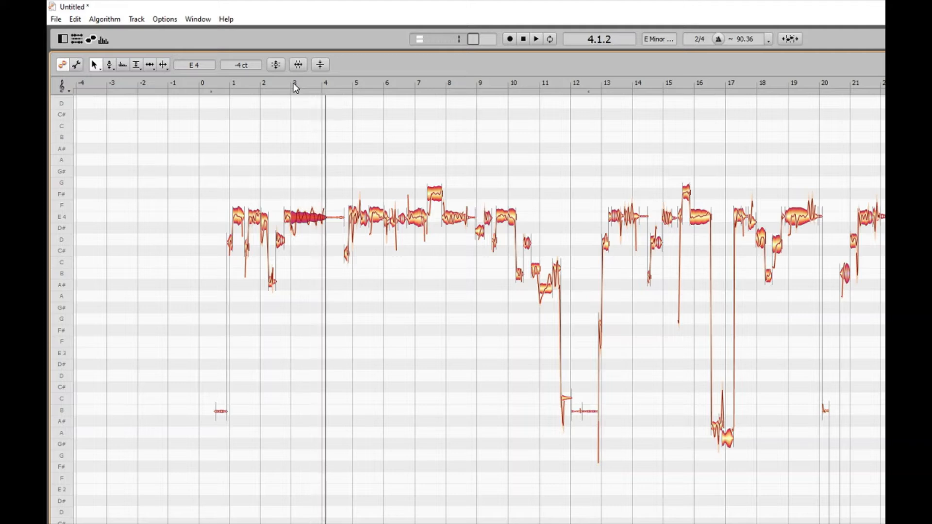
pyautogui.click(293, 83)
pyautogui.click(293, 83)
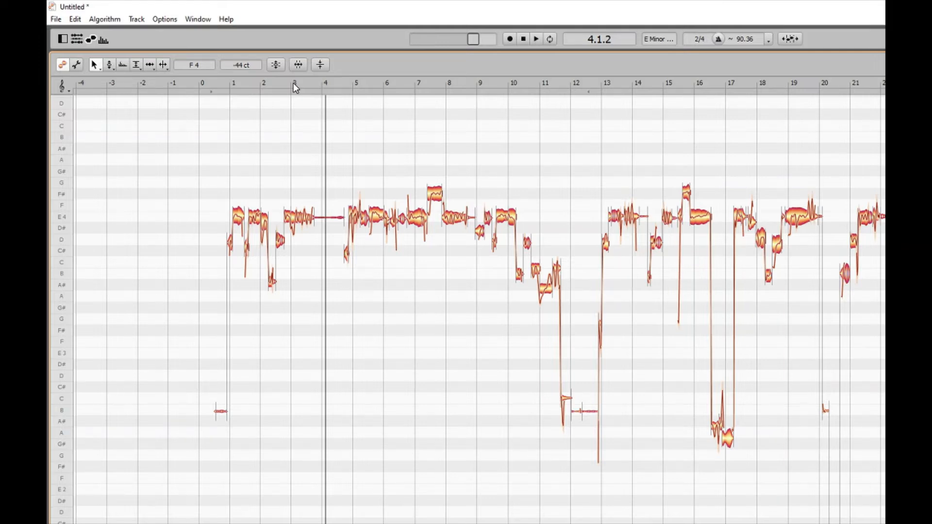
# Undo the length change on the E4 note at bar 3, replay from bar 2 and return the playback position to bar 1
pyautogui.hotkey('ctrl', 'z')
pyautogui.press('Left')
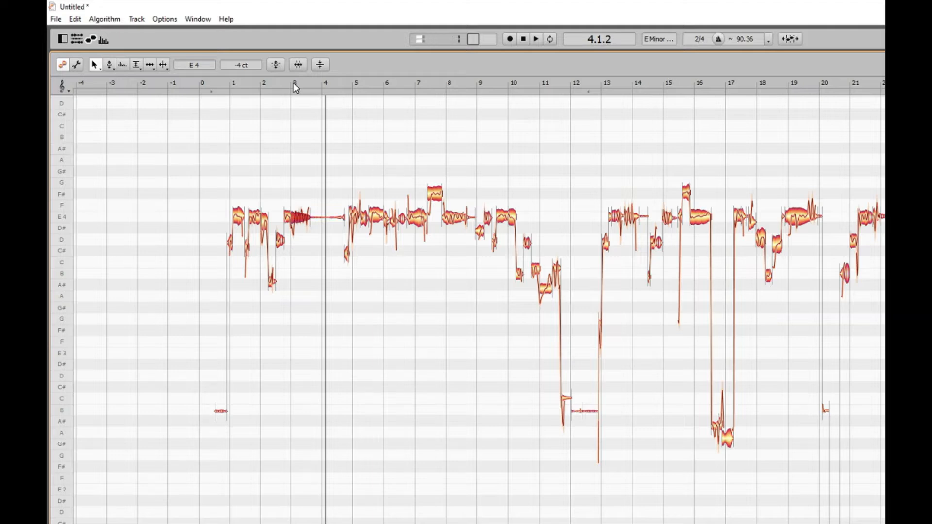
pyautogui.click(262, 85)
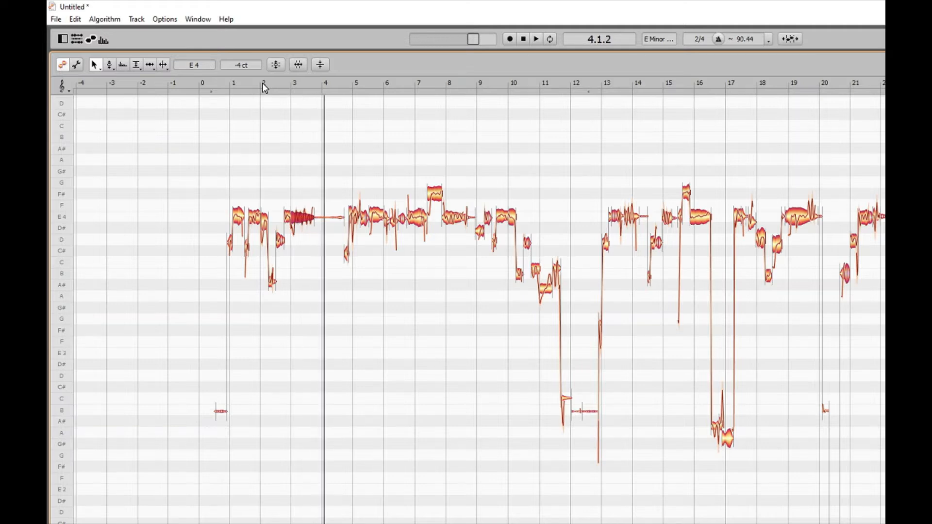
pyautogui.click(262, 84)
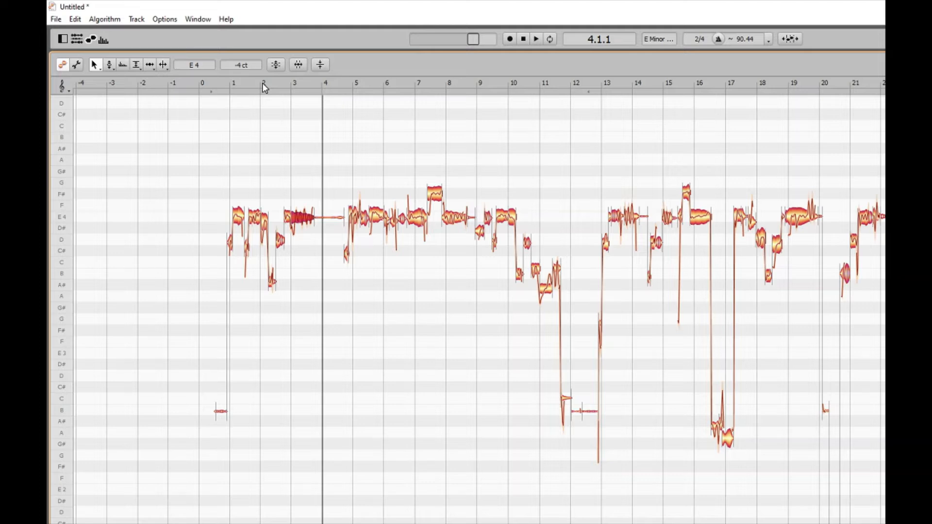
pyautogui.click(233, 85)
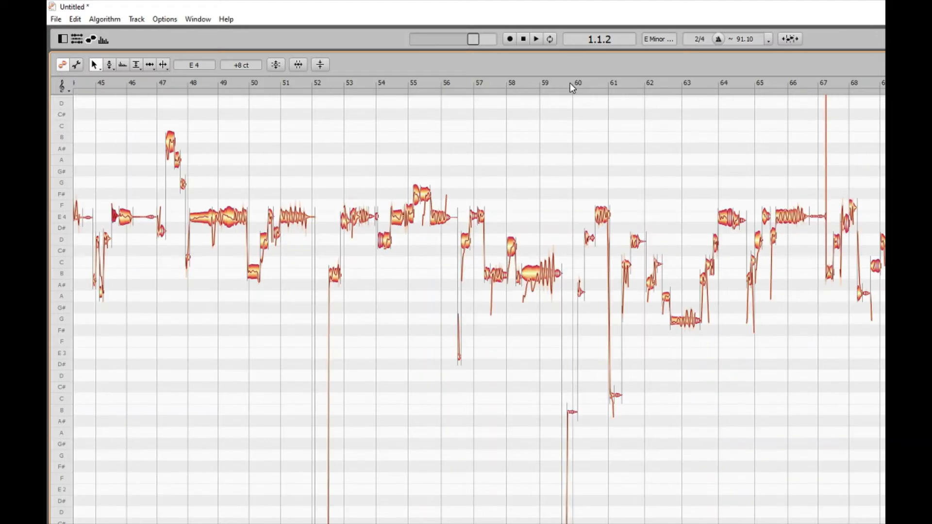
# Play the vocal passage from bar 44 to bar 46, replaying it from bar 45
pyautogui.click(73, 83)
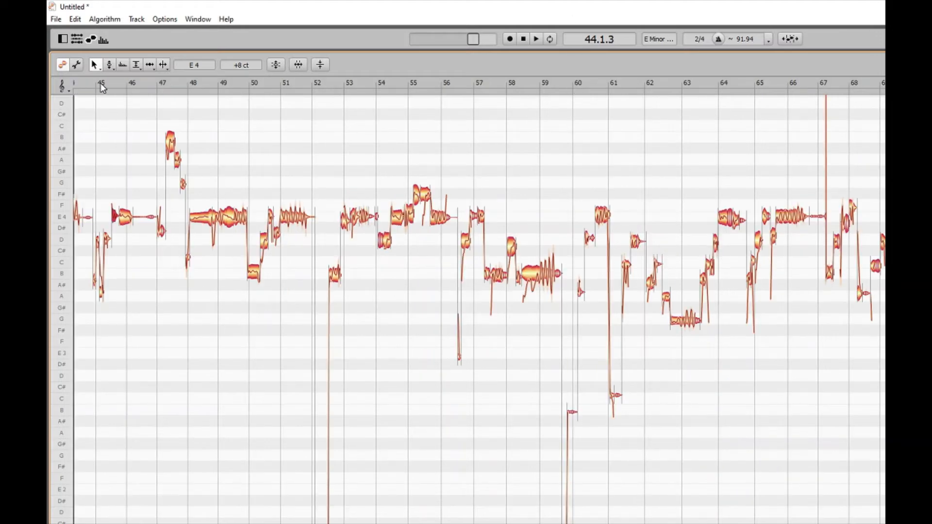
pyautogui.press('space')
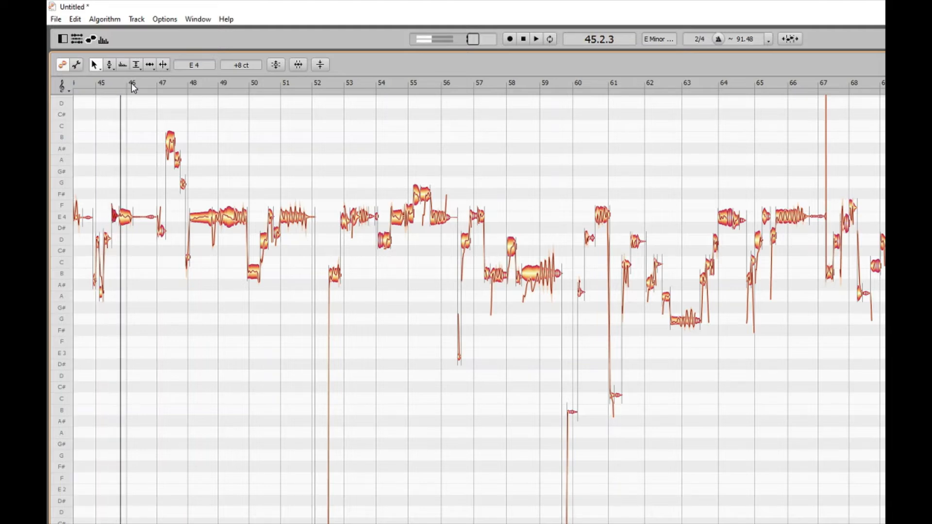
pyautogui.press('space')
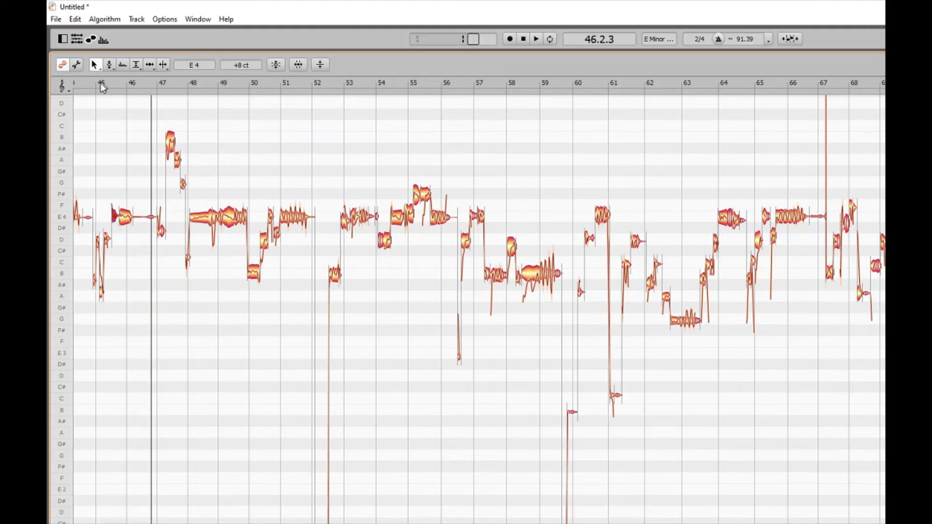
pyautogui.doubleClick(100, 83)
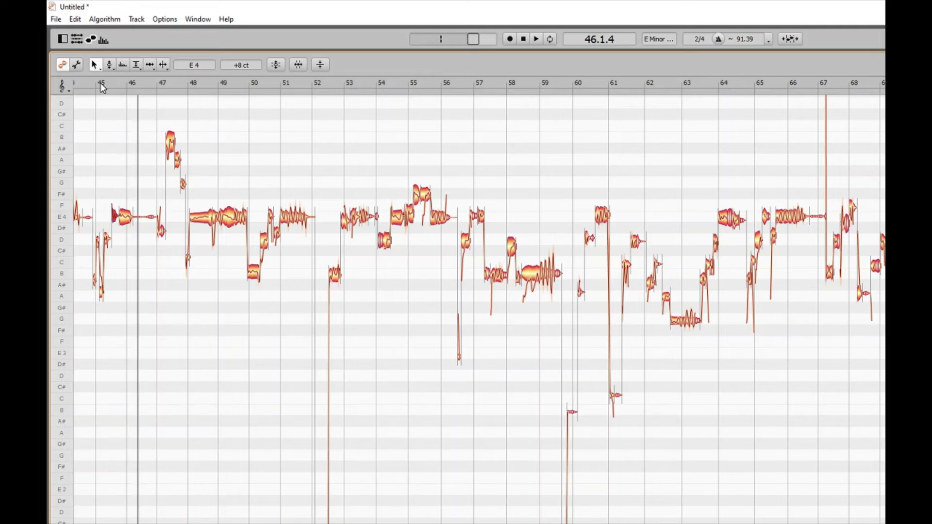
pyautogui.click(100, 83)
pyautogui.moveTo(100, 83); pyautogui.dragTo(124, 83)
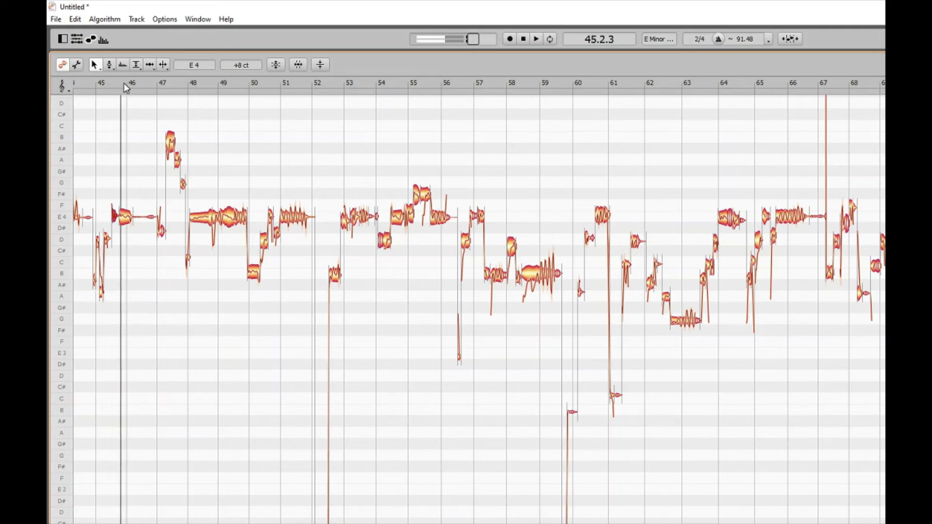
# Select the E4 note just before bar 46 and stretch its end by 48 pixels
pyautogui.click(125, 219)
pyautogui.press('space')
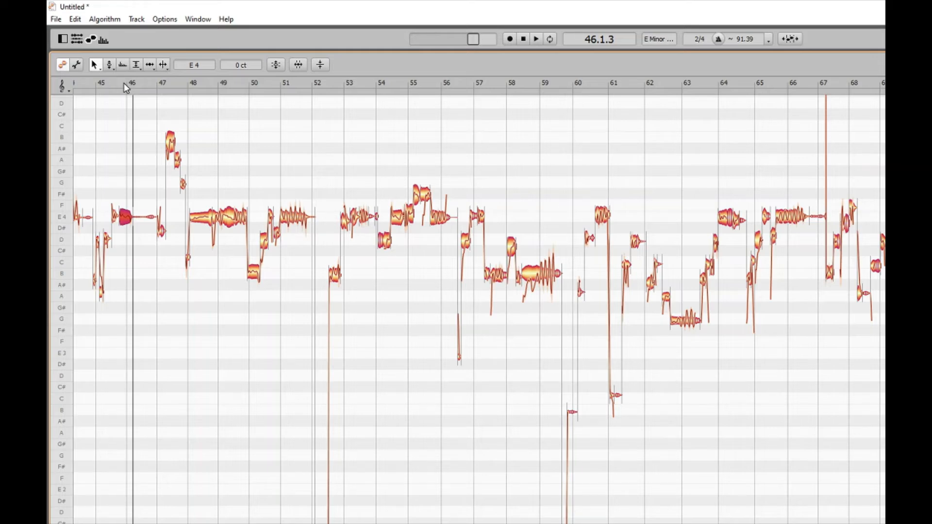
pyautogui.click(125, 84)
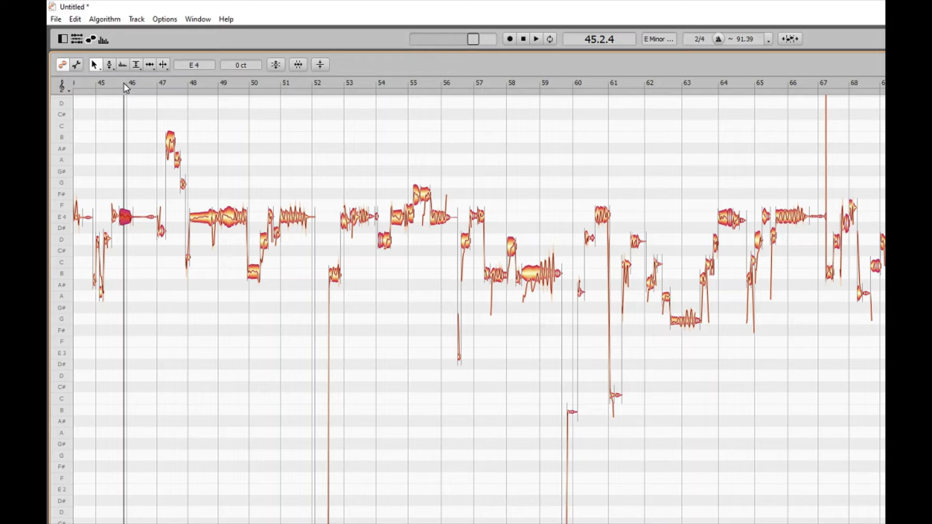
pyautogui.hotkey('ctrl', 'shift', 'e')
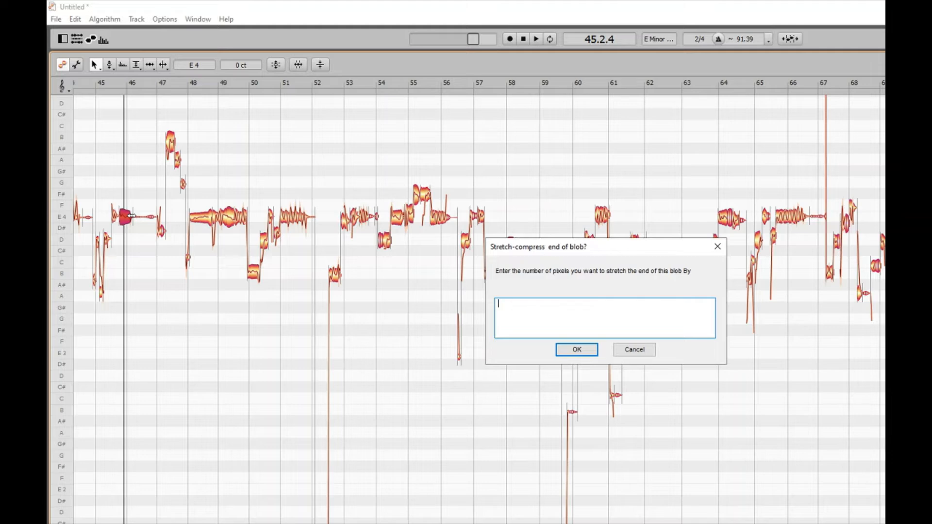
pyautogui.write('48')
pyautogui.press('Tab')
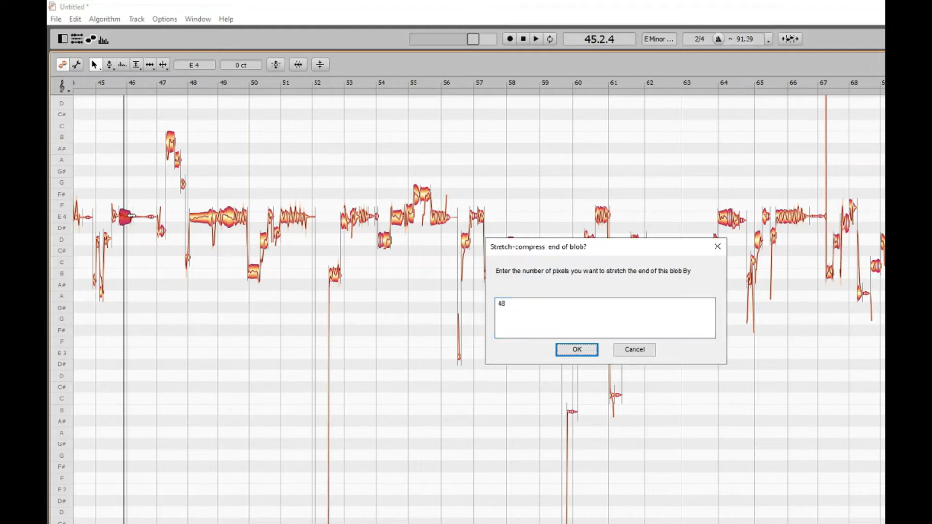
pyautogui.press('Return')
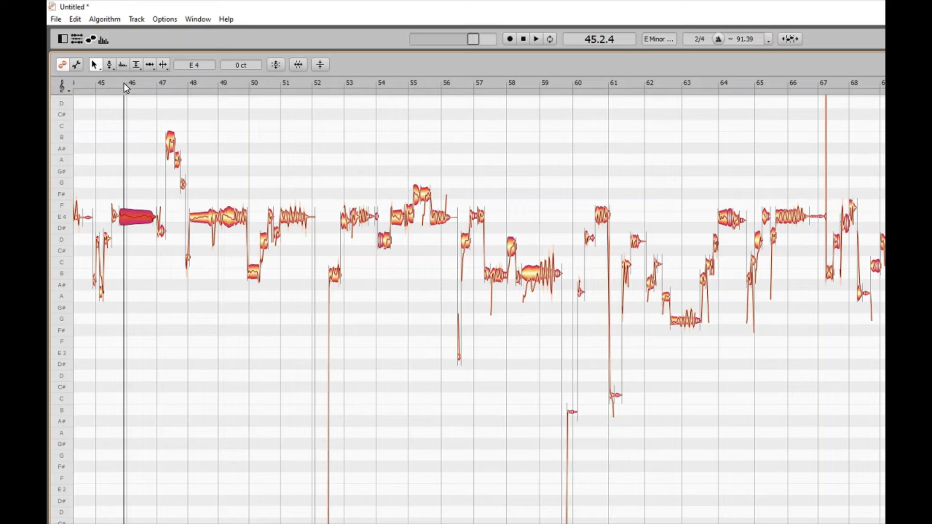
# Play the stretched E4 note and replay the passage from bar 45 to bar 47
pyautogui.press('space')
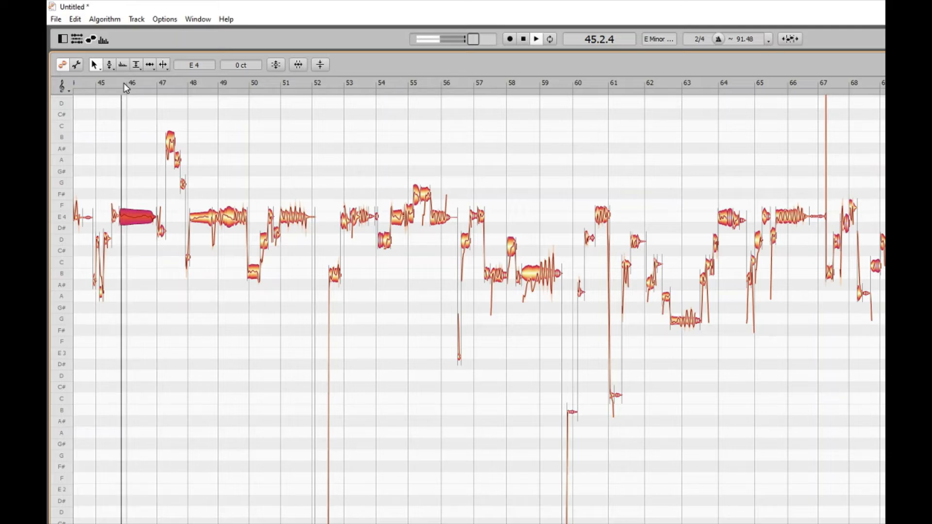
pyautogui.press('space')
pyautogui.press('space')
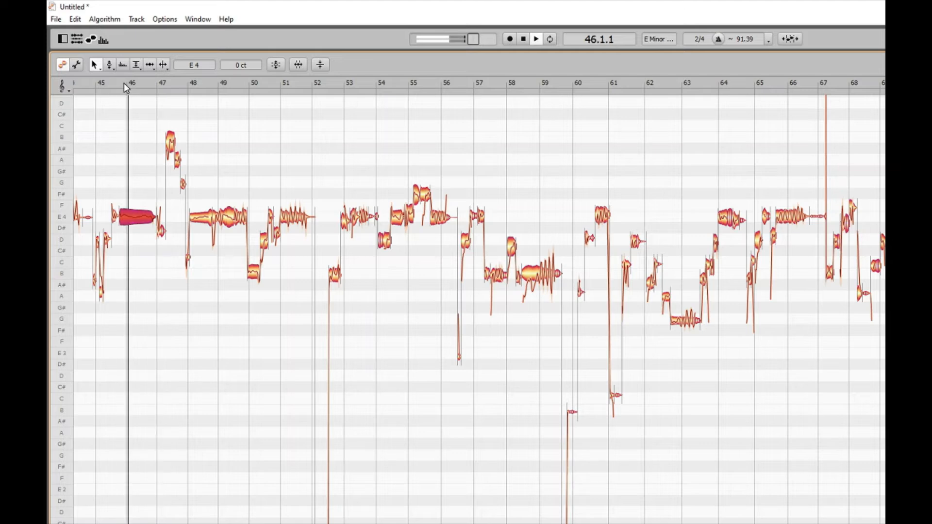
pyautogui.press('space')
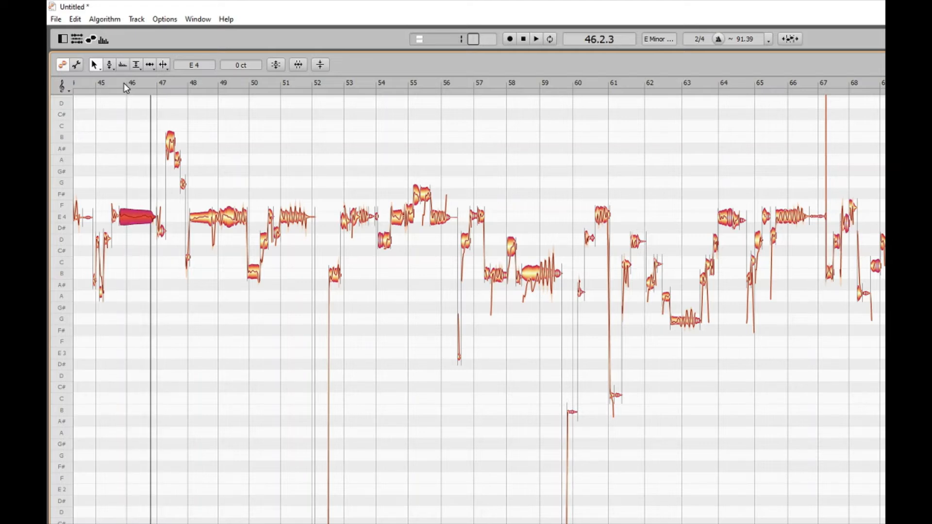
pyautogui.click(100, 83)
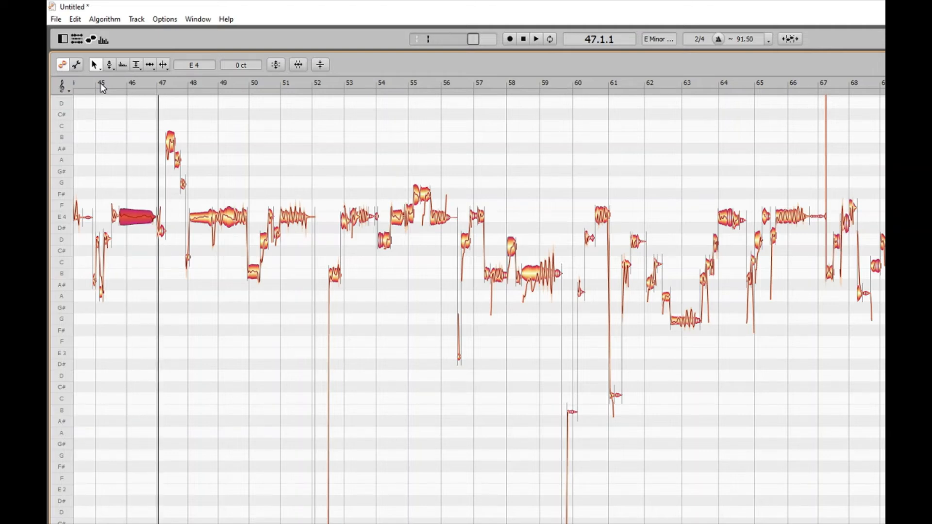
pyautogui.click(101, 83)
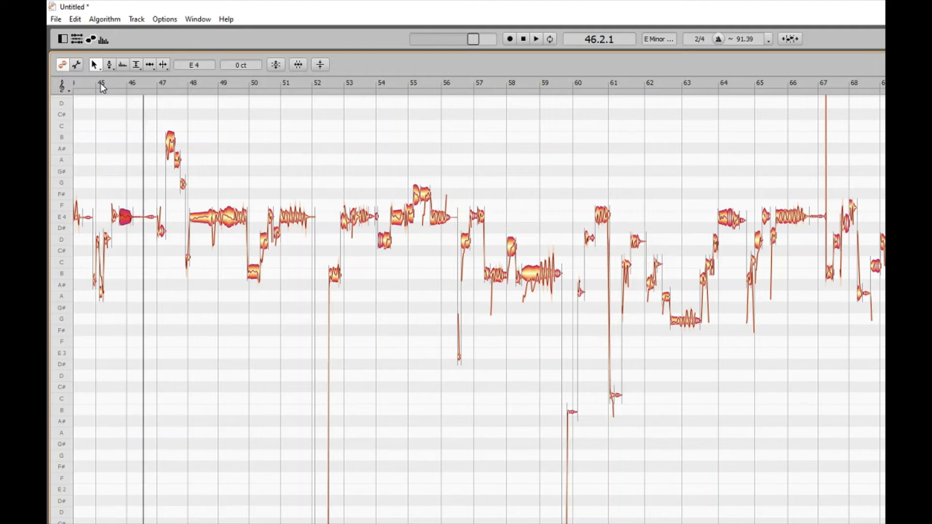
# Redo the stretch of the E4 note near bar 46 and play the passage from bar 45
pyautogui.hotkey('ctrl', 'shift', 'z')
pyautogui.click(100, 83)
pyautogui.press('space')
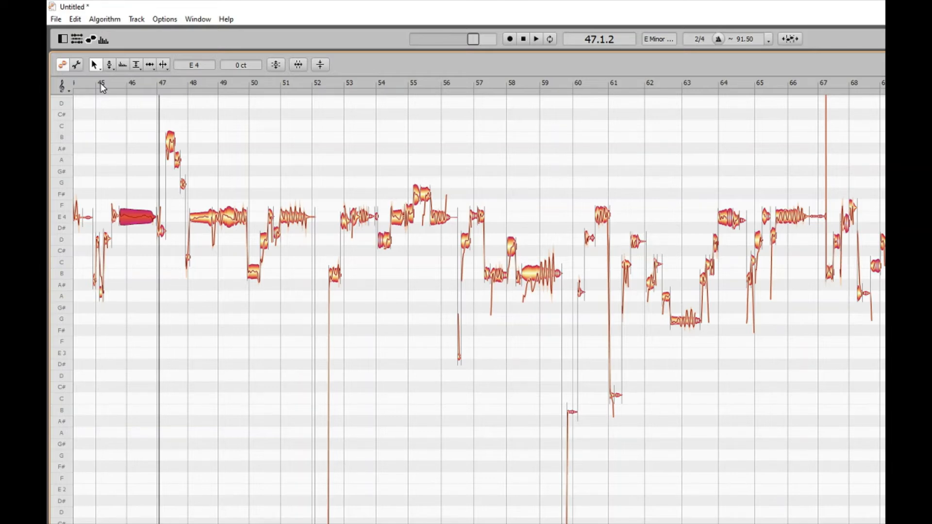
# Undo the stretch of the E4 note near bar 46, play its original length and return the playback position to bar 45
pyautogui.hotkey('ctrl', 'z')
pyautogui.press('space')
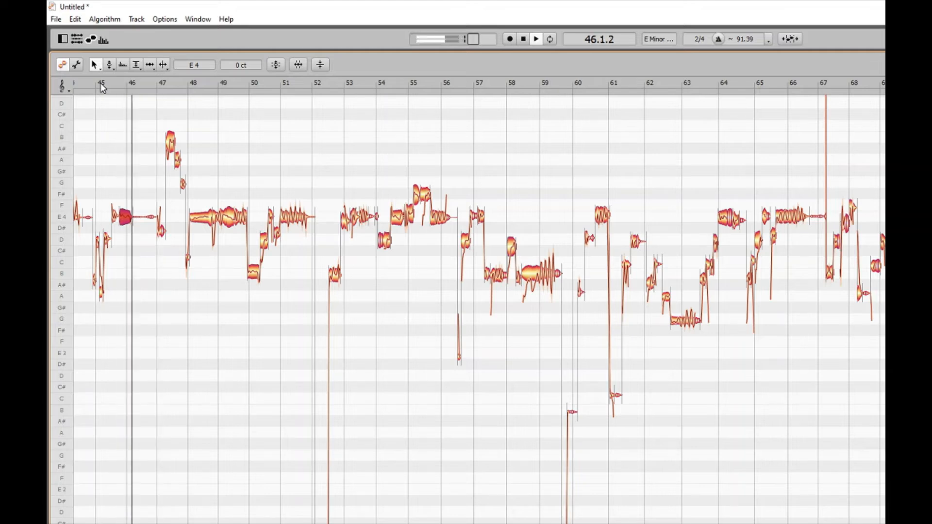
pyautogui.press('space')
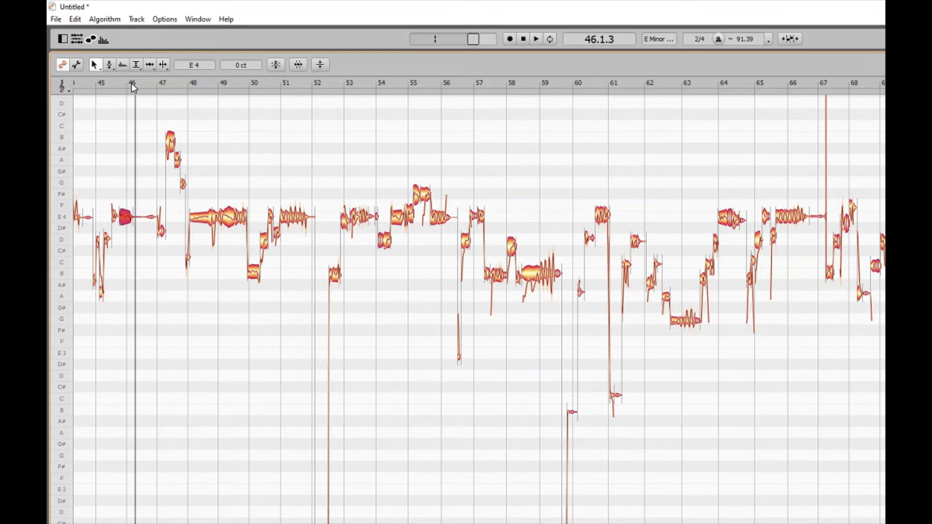
pyautogui.click(101, 83)
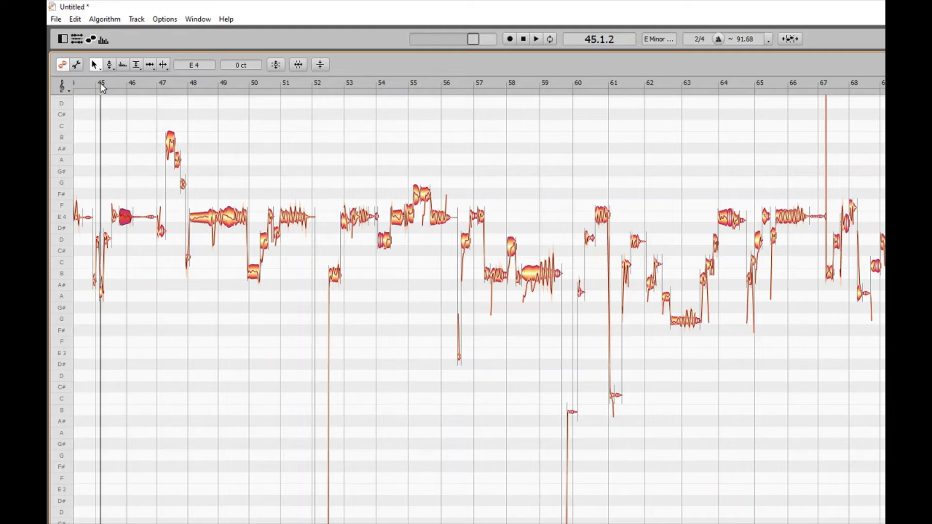
# Move the playback position to bar 46 and compress the end of the E4 note there by 8 pixels
pyautogui.moveTo(101, 83); pyautogui.dragTo(127, 84)
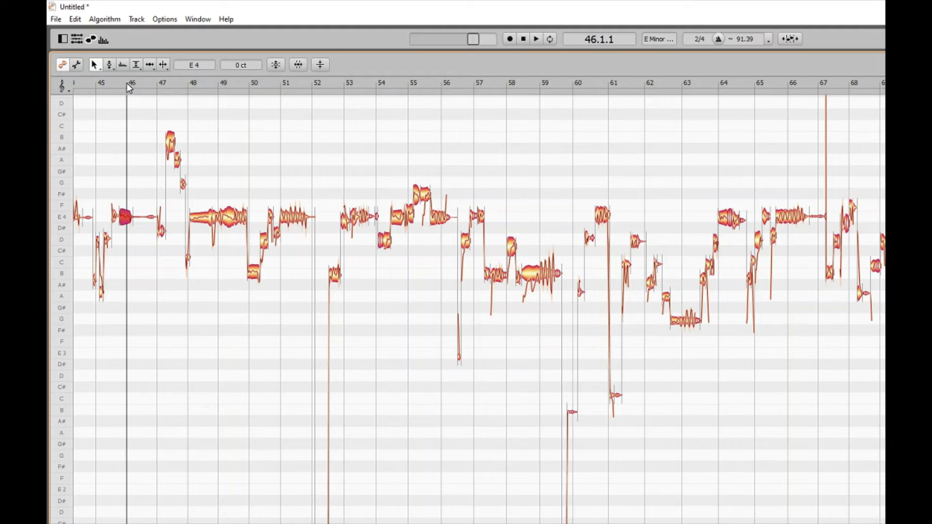
pyautogui.click(131, 215)
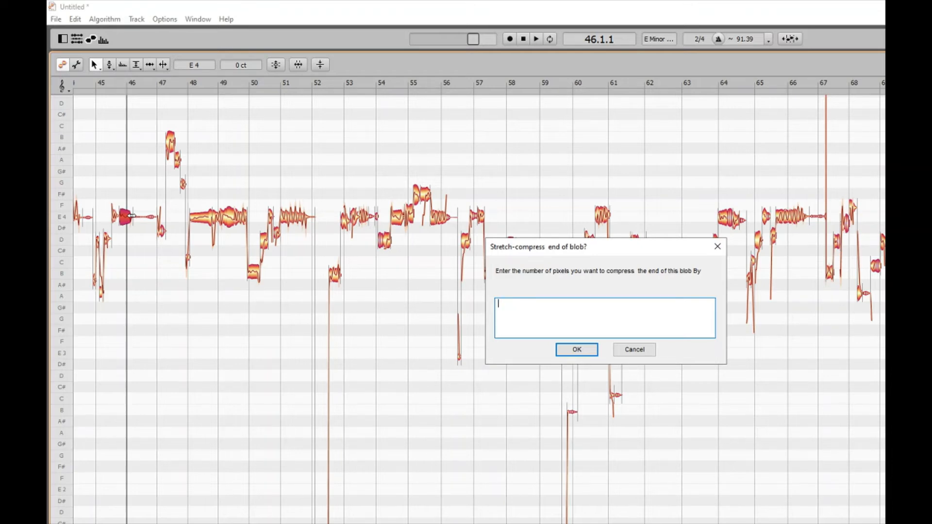
pyautogui.write('8')
pyautogui.press('Tab')
pyautogui.press('Return')
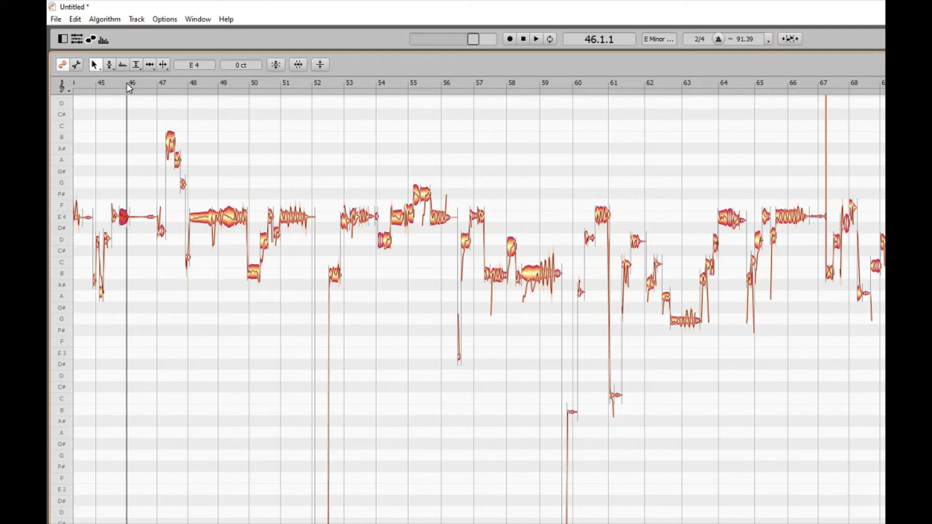
# Play the compressed E4 note, then replay the passage from bar 45
pyautogui.hotkey('alt', 'space')
pyautogui.hotkey('alt', 'space')
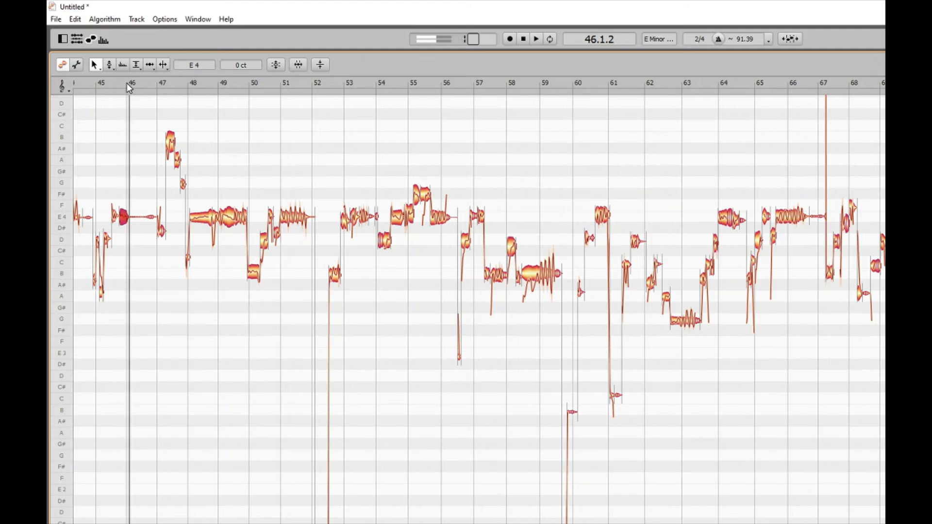
pyautogui.click(100, 83)
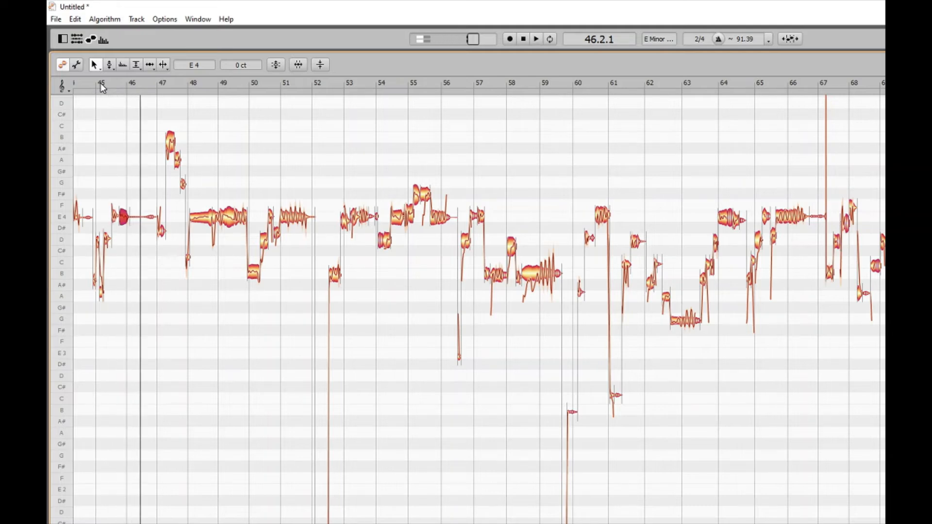
pyautogui.click(101, 83)
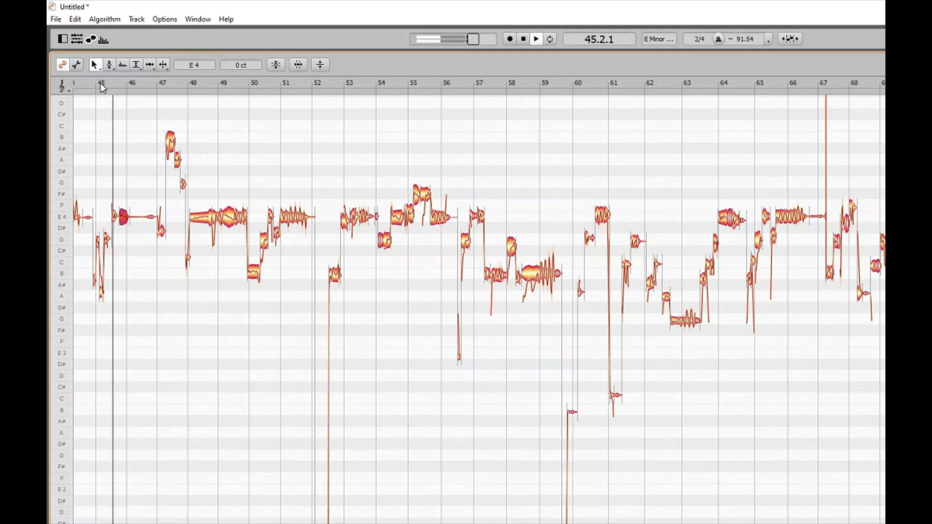
# Undo the compression of the E4 note near bar 46 and replay the passage from bar 45
pyautogui.press('space')
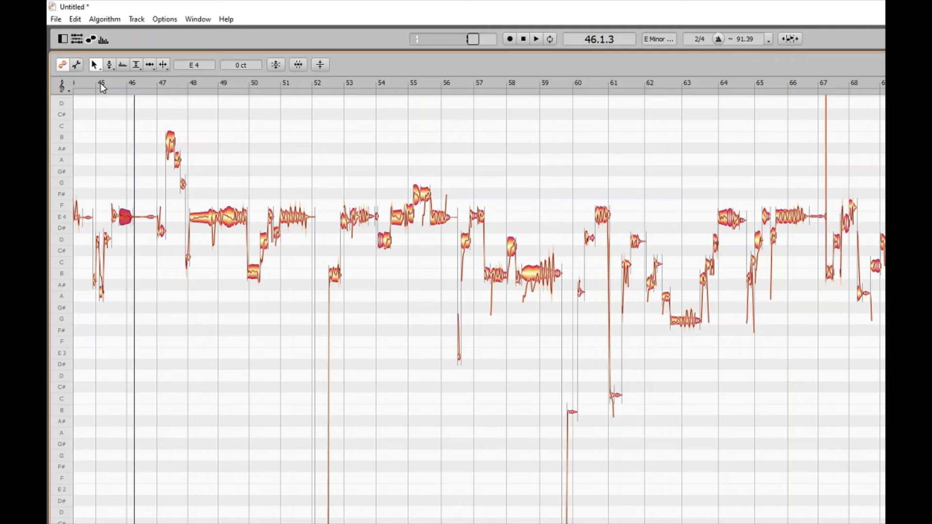
pyautogui.click(100, 83)
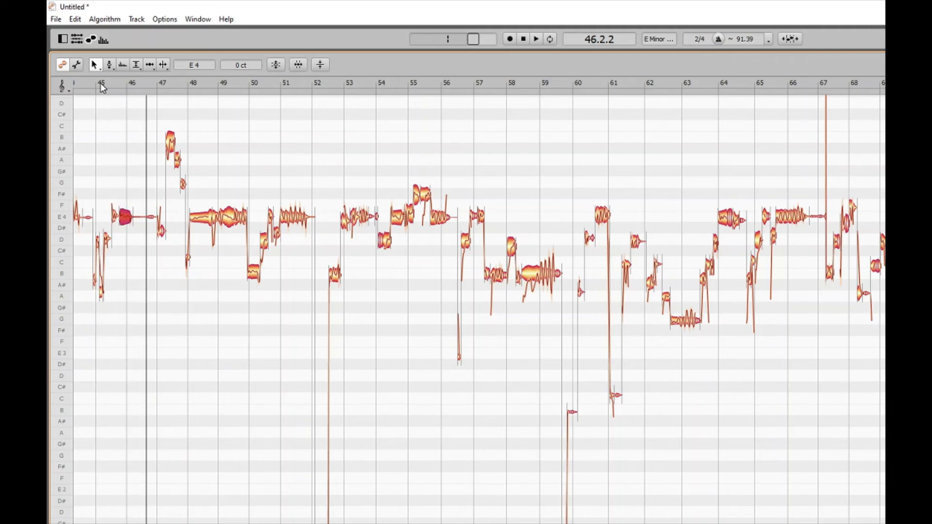
pyautogui.click(100, 83)
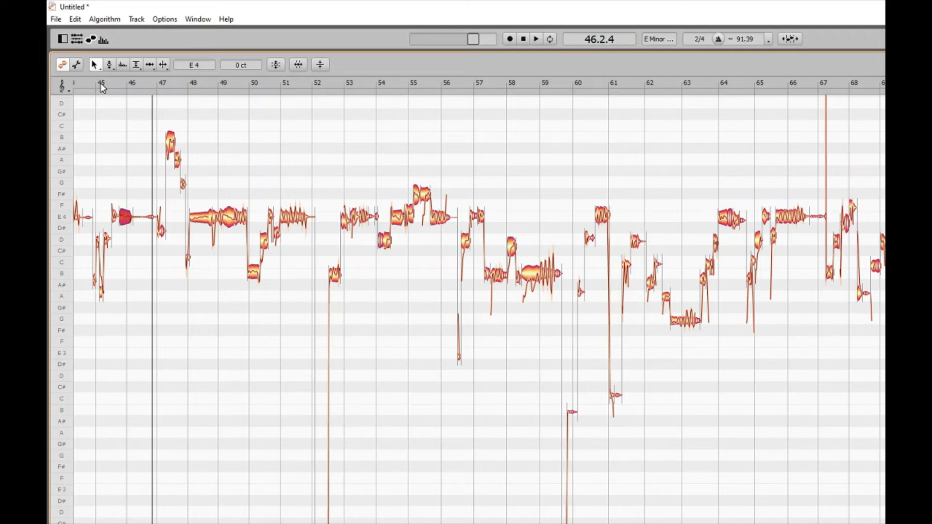
pyautogui.click(101, 83)
# Compress the end of the E4 note just before bar 46 by 16 pixels and play it from bar 45
pyautogui.moveTo(101, 83); pyautogui.dragTo(123, 83)
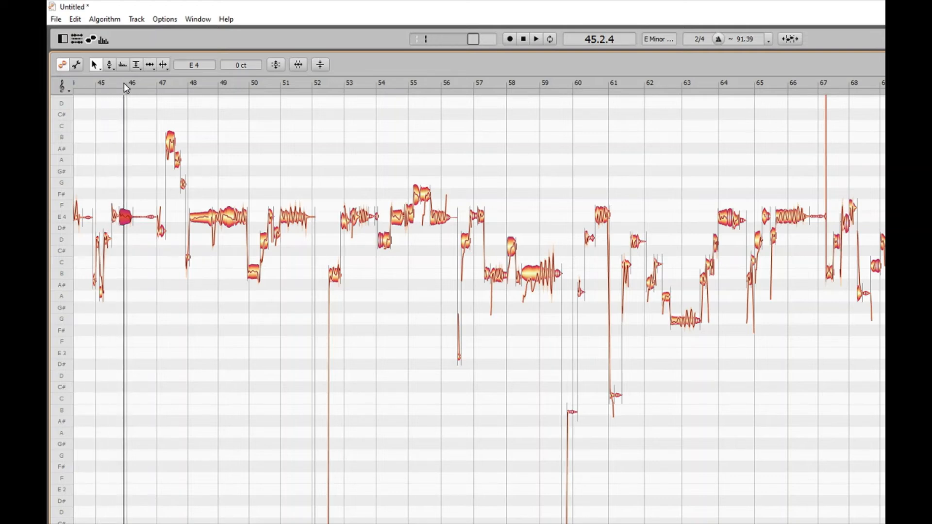
pyautogui.click(131, 216)
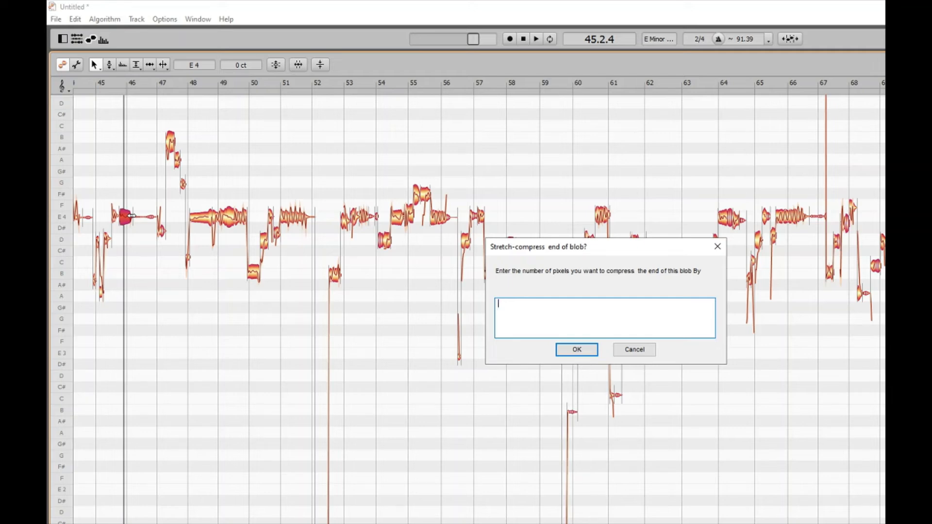
pyautogui.write('1')
pyautogui.write('0')
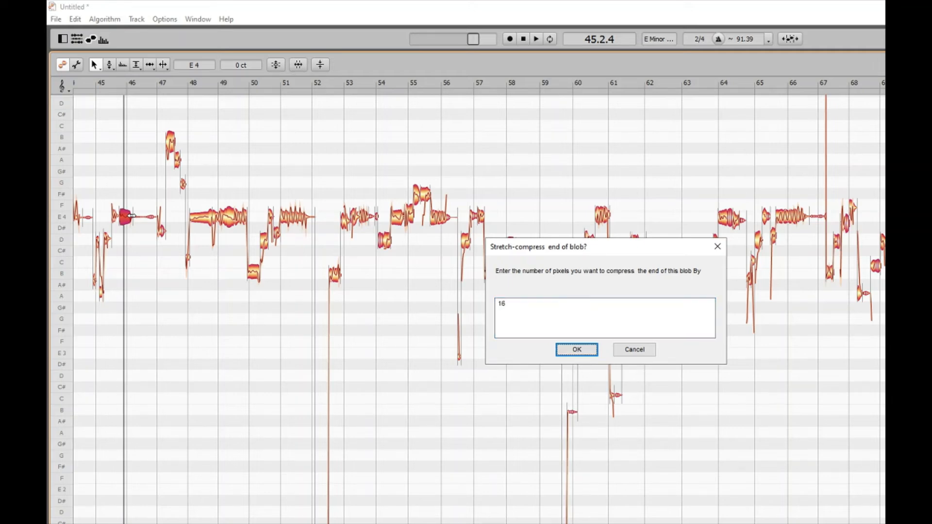
pyautogui.press('Return')
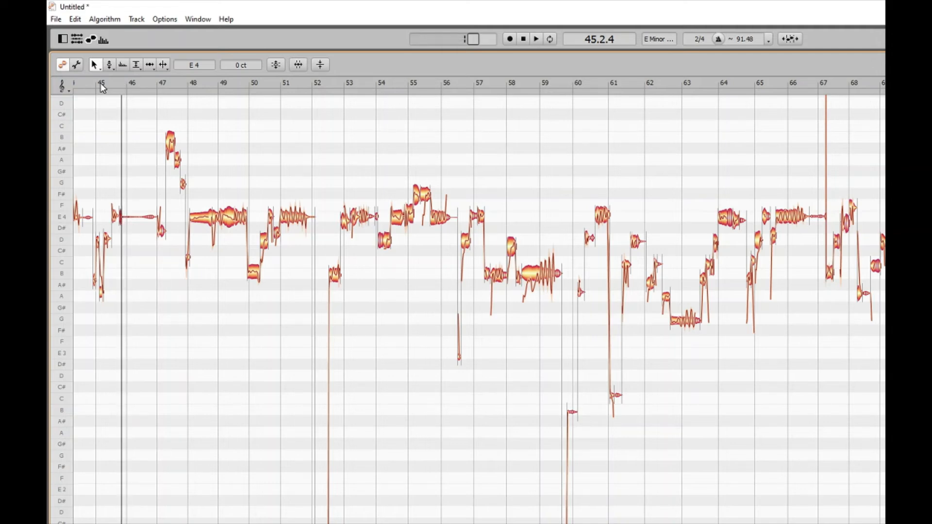
pyautogui.click(100, 83)
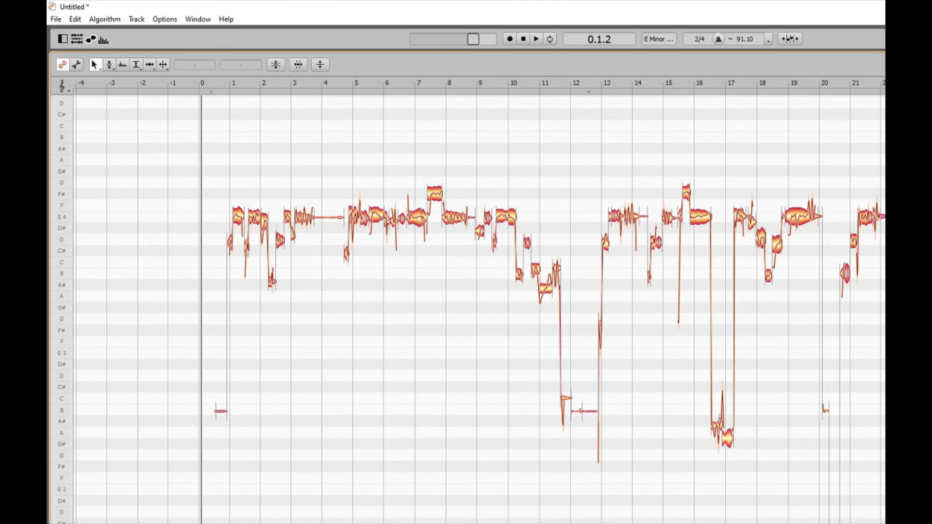
# Play the passage from bar 45 and move the playback position to bar 46
pyautogui.hscroll(10, 479, 309)
pyautogui.click(88, 84)
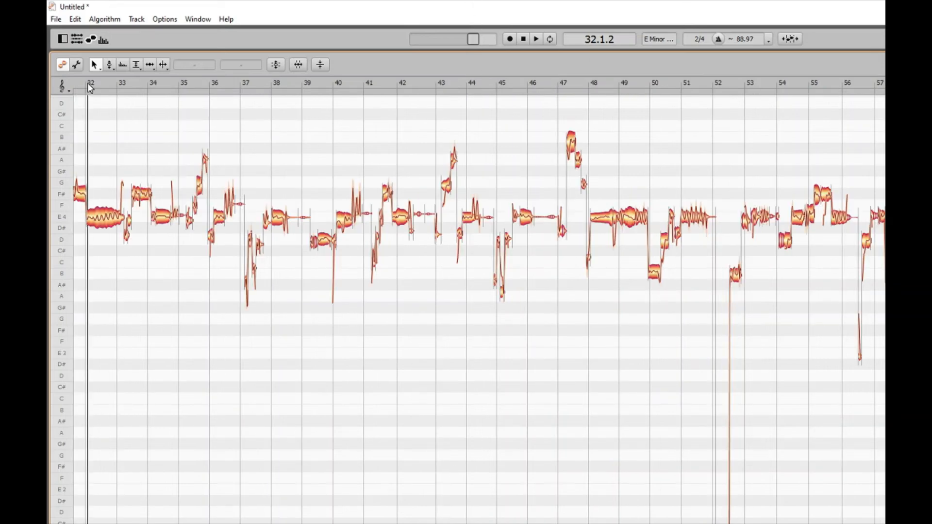
pyautogui.doubleClick(499, 83)
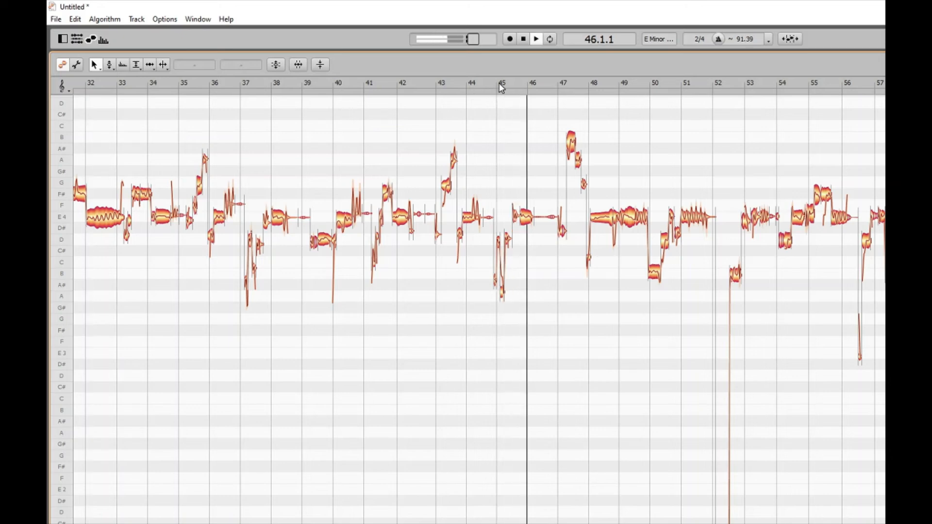
pyautogui.press('space')
pyautogui.click(499, 84)
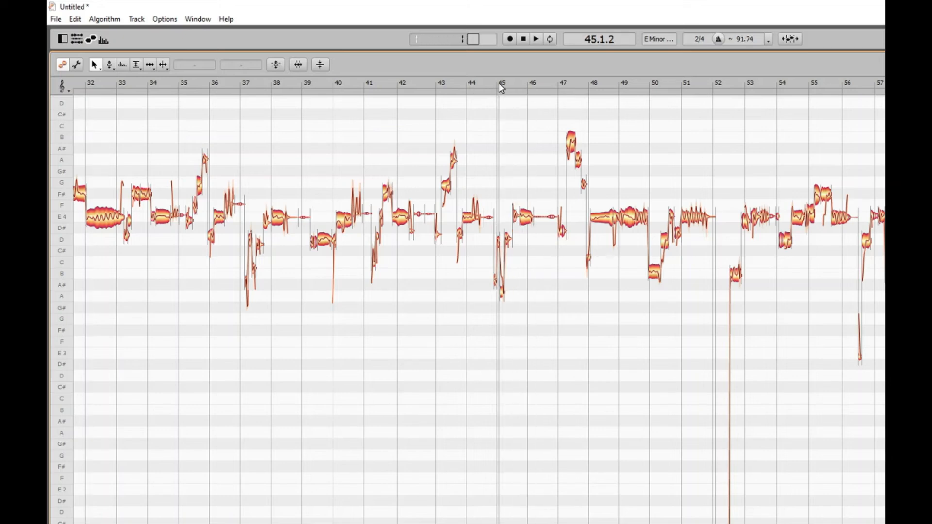
pyautogui.doubleClick(530, 84)
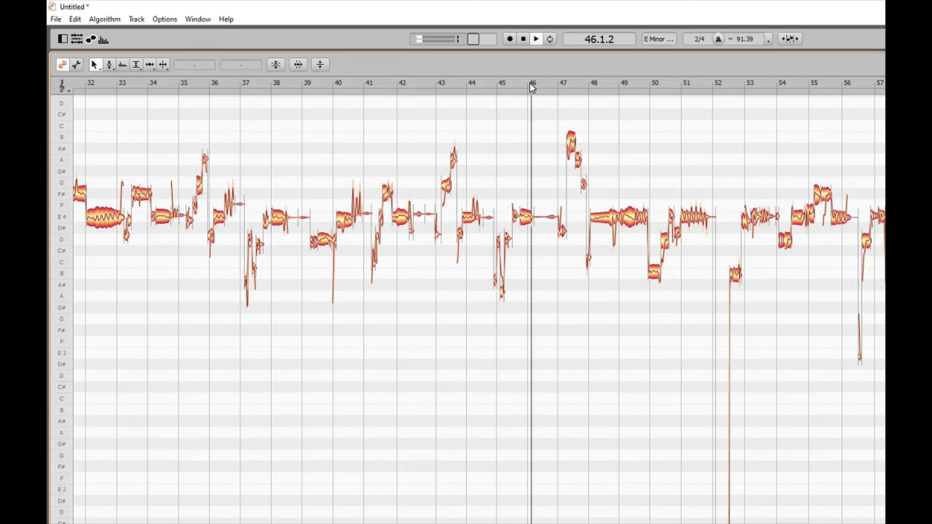
pyautogui.press('space')
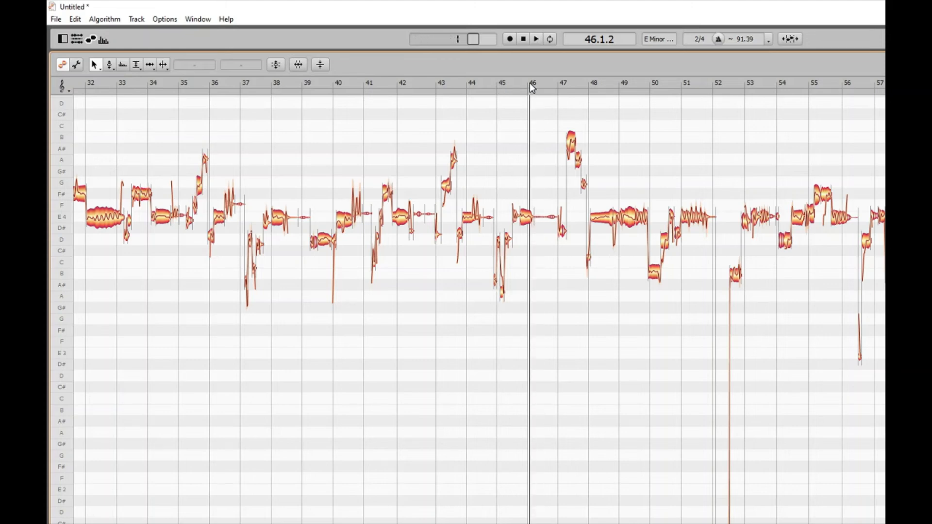
# Select the E4 note just before bar 46, play it, and delete it
pyautogui.click(529, 214)
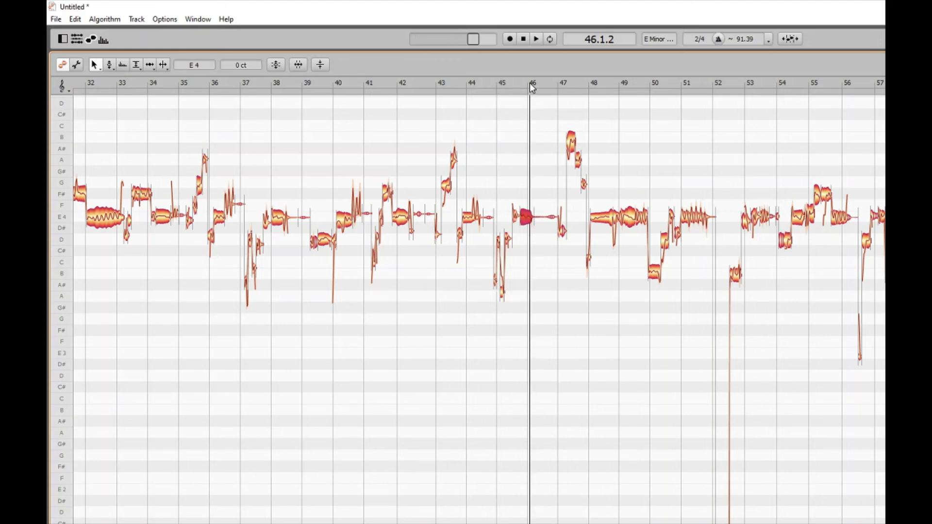
pyautogui.press('space')
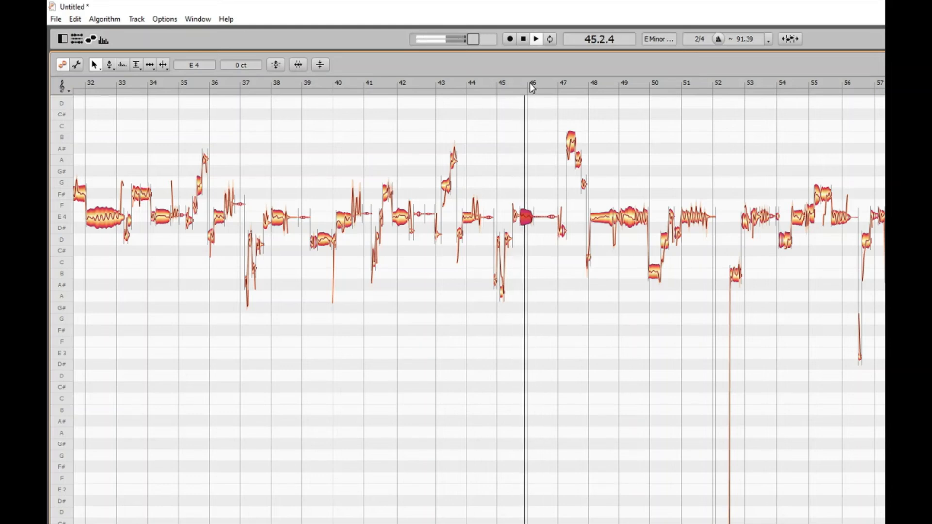
pyautogui.press('space')
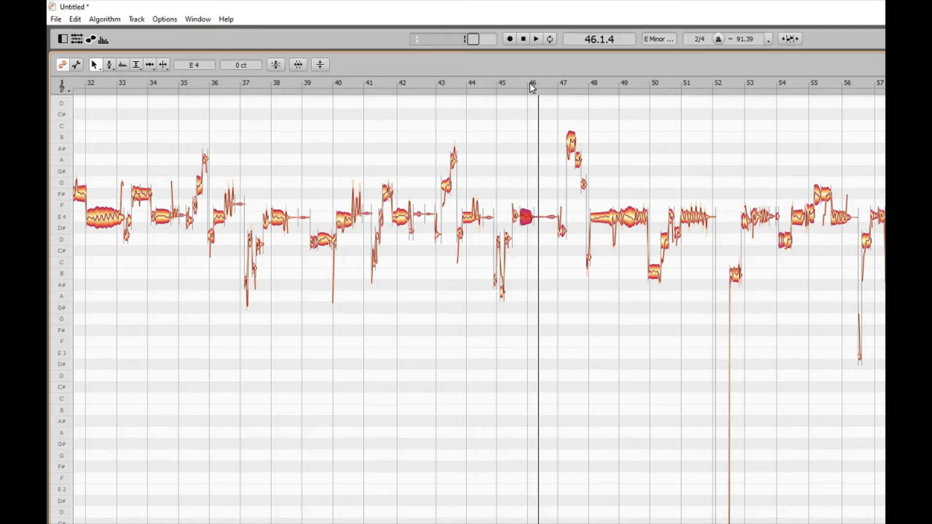
pyautogui.click(529, 83)
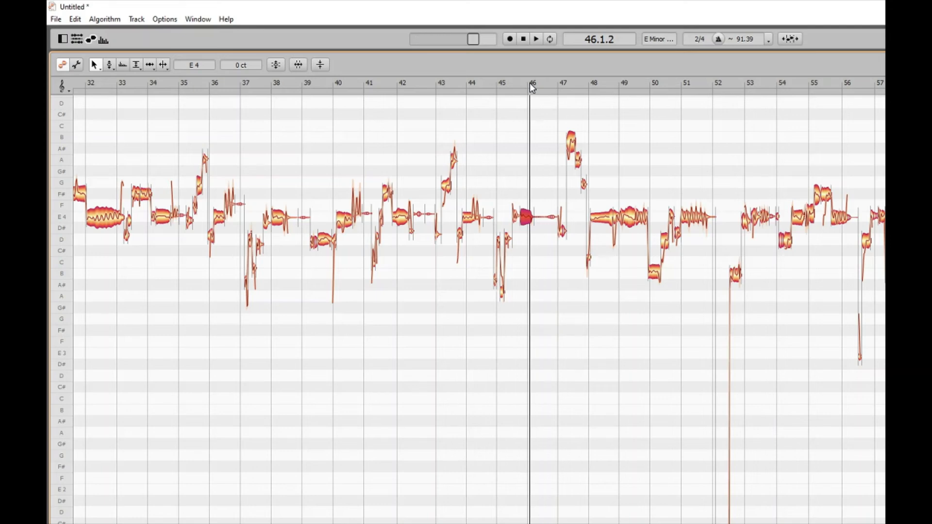
pyautogui.press('Delete')
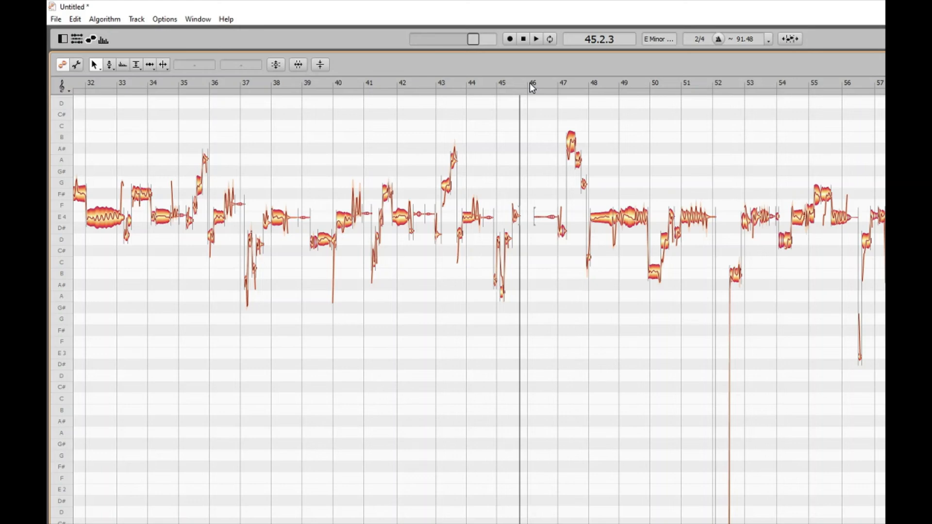
# Undo the deletion of the E4 note and play the passage from bar 45
pyautogui.hotkey('ctrl', 'z')
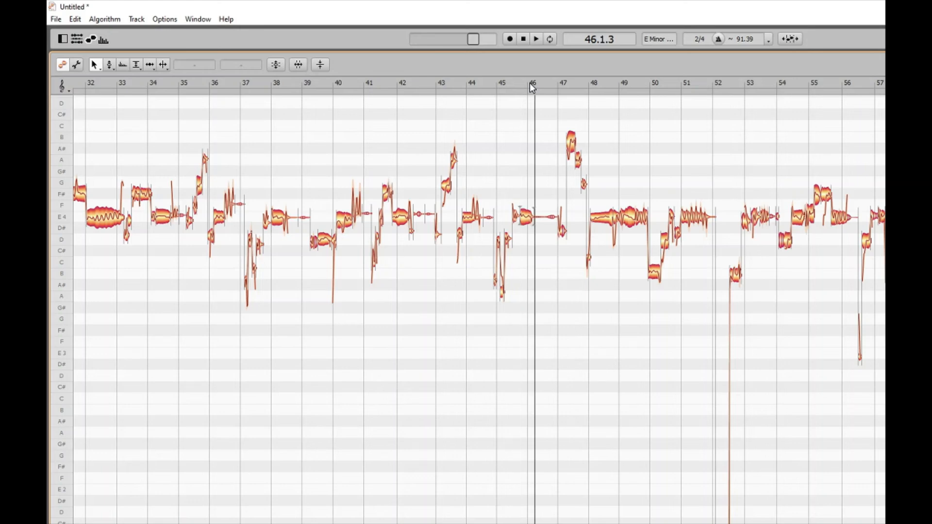
pyautogui.click(500, 85)
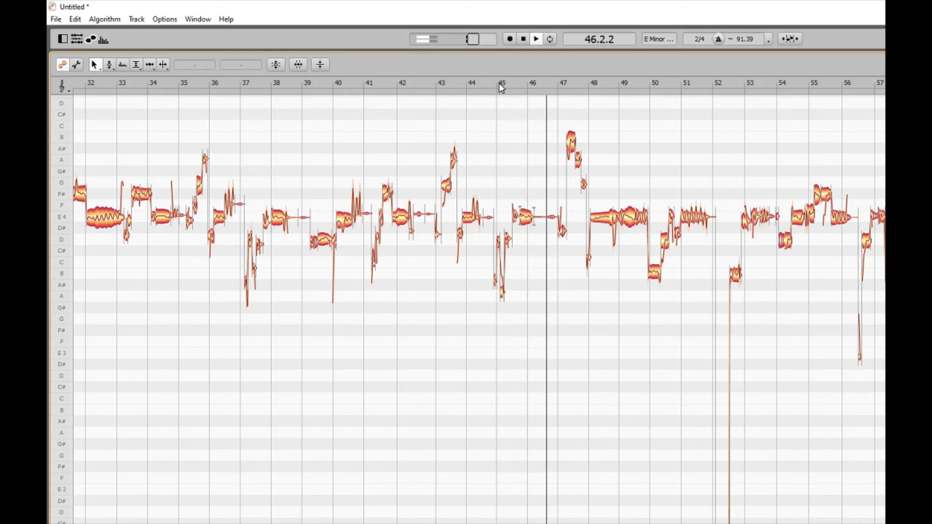
pyautogui.press('space')
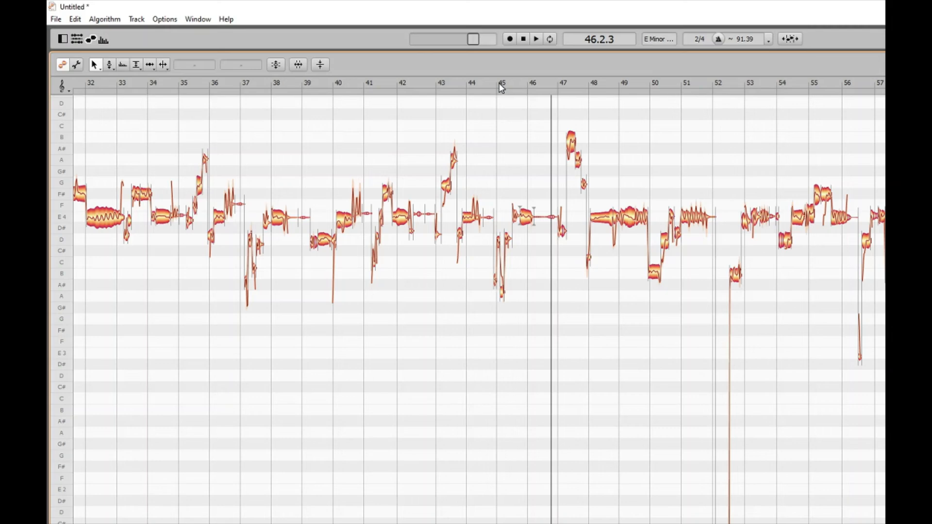
pyautogui.press('Right')
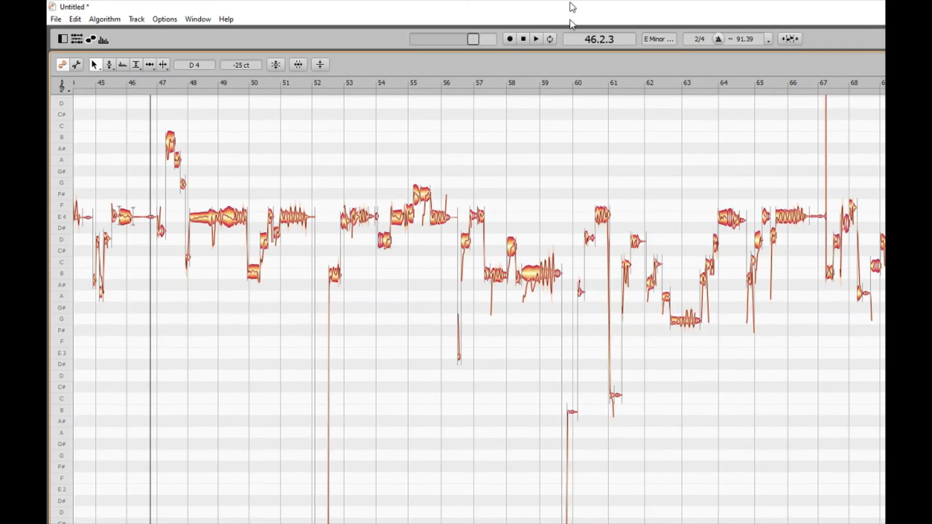
# Replay the passage between bars 45 and 46 and leave the playback position at bar 46
pyautogui.click(100, 83)
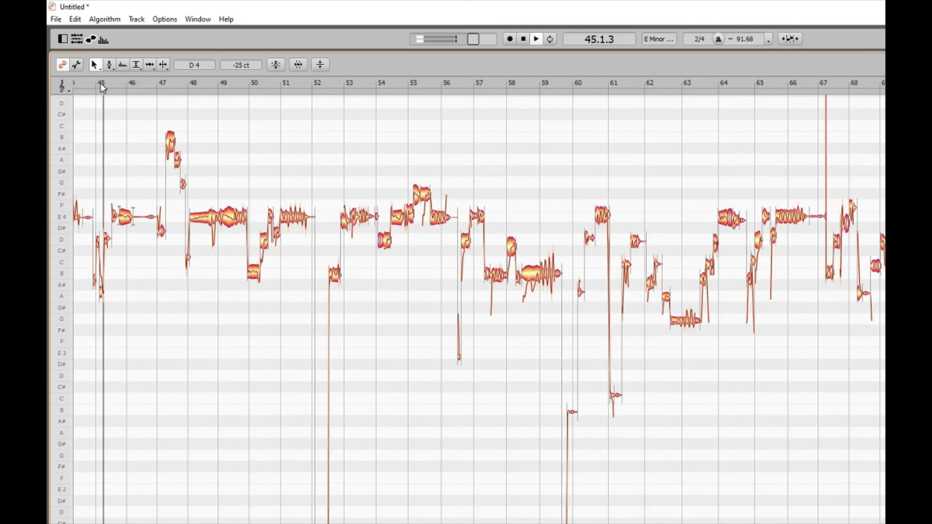
pyautogui.click(132, 84)
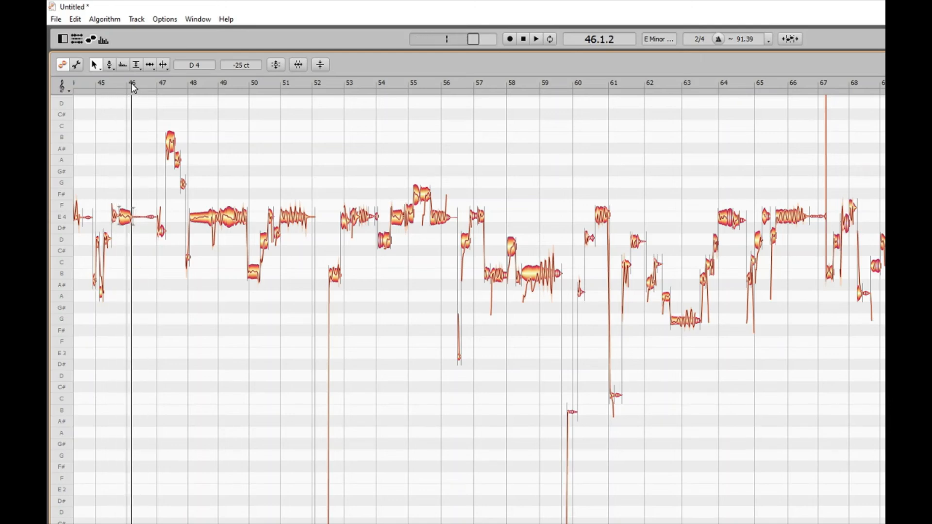
pyautogui.click(101, 83)
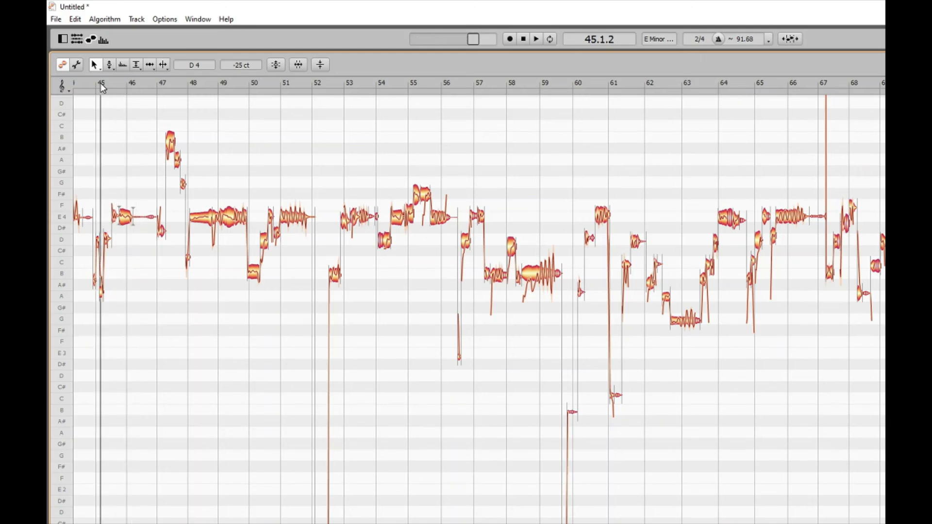
pyautogui.moveTo(101, 83); pyautogui.dragTo(127, 83)
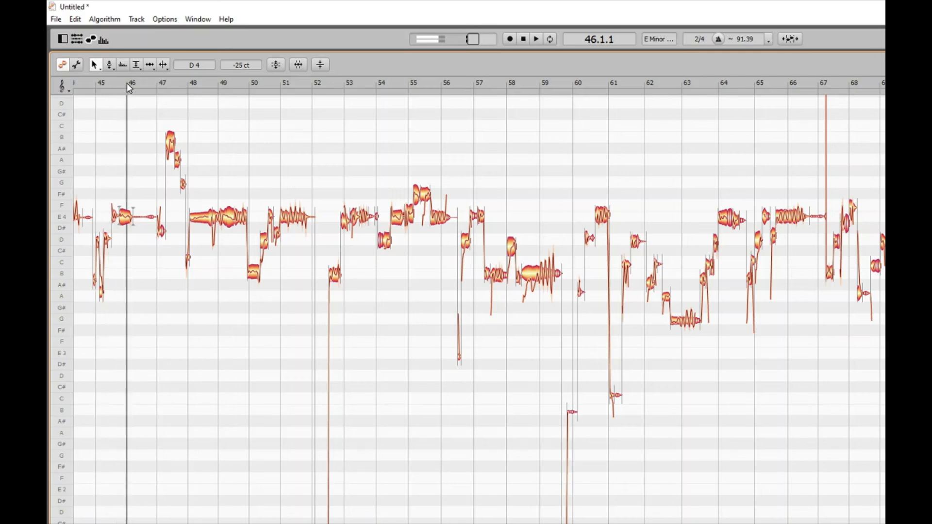
# Select the E4 note at bar 46, play it, and return the playback position to bar 46
pyautogui.click(126, 214)
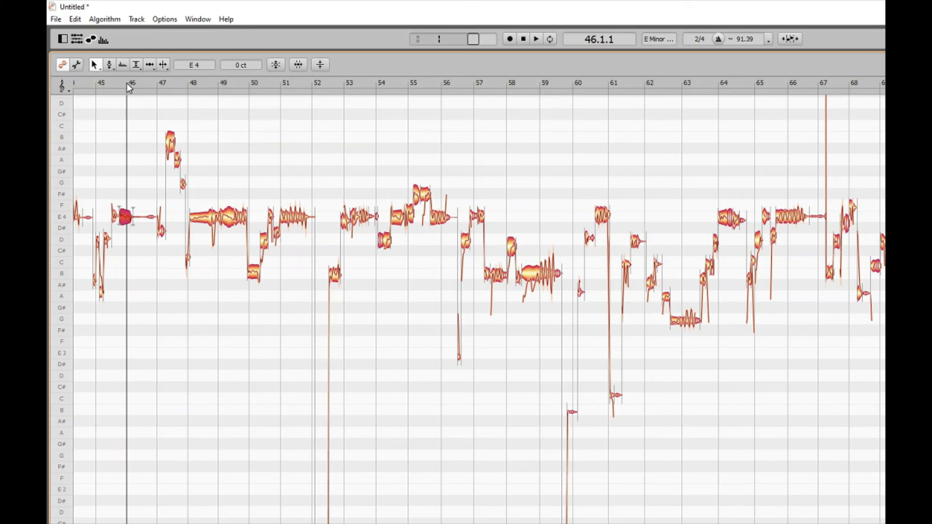
pyautogui.hotkey('shift', 'space')
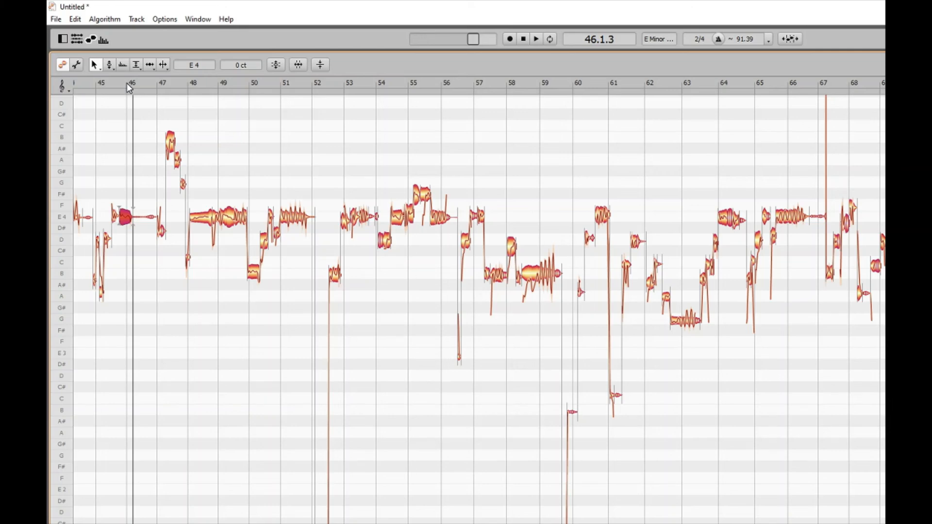
pyautogui.click(127, 83)
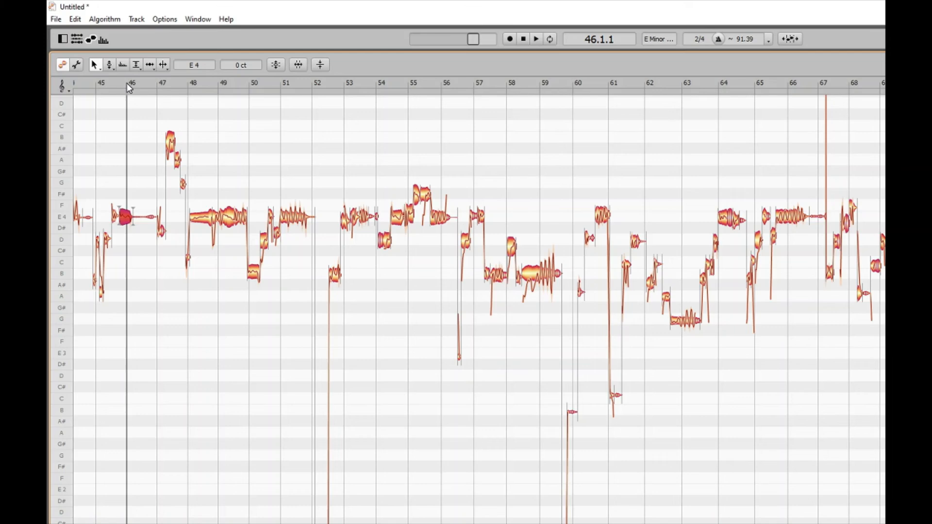
# Stretch the end of the selected E4 note by 48 pixels
pyautogui.click(131, 216)
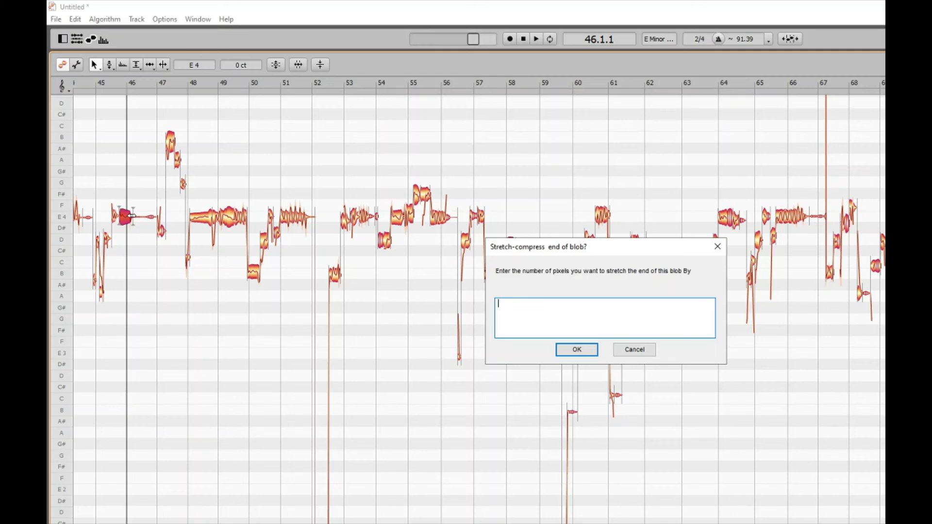
pyautogui.write('48')
pyautogui.press('Return')
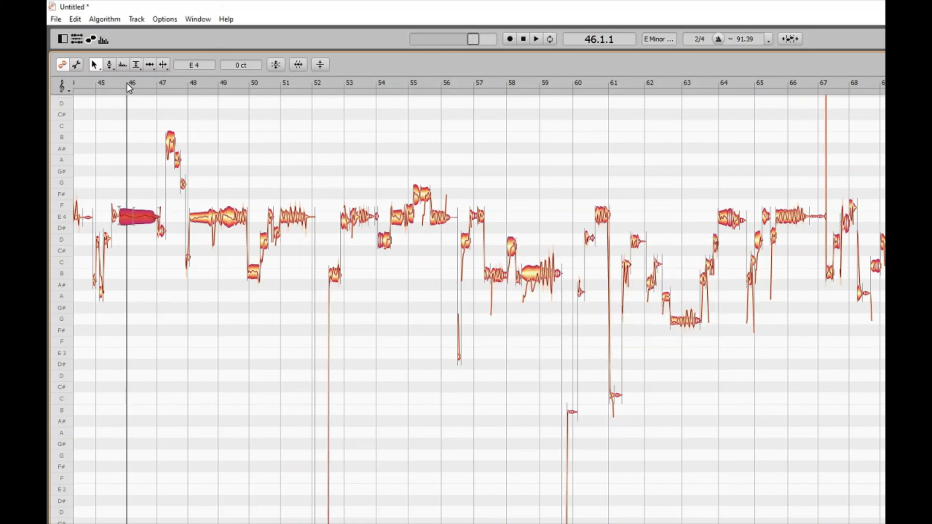
# Play the passage from bar 45 with the lengthened E4 note and undo the stretch
pyautogui.click(101, 83)
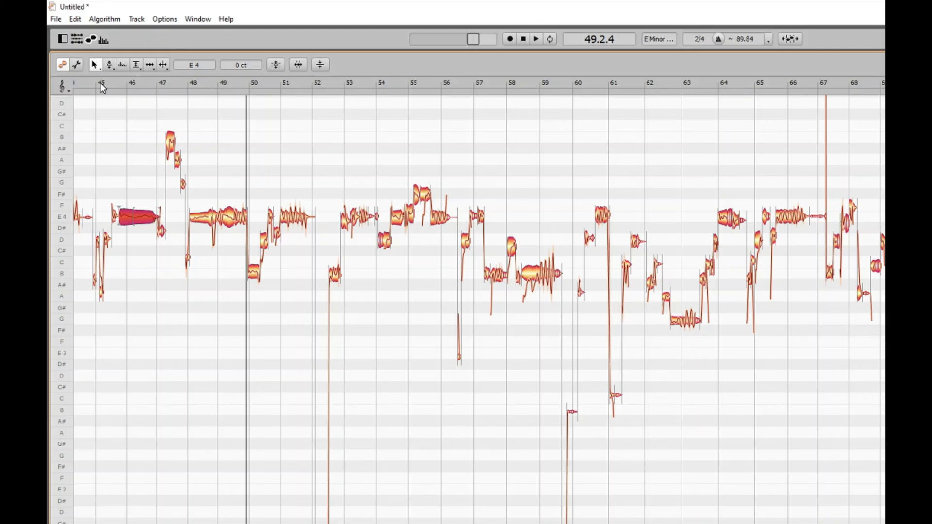
pyautogui.click(102, 86)
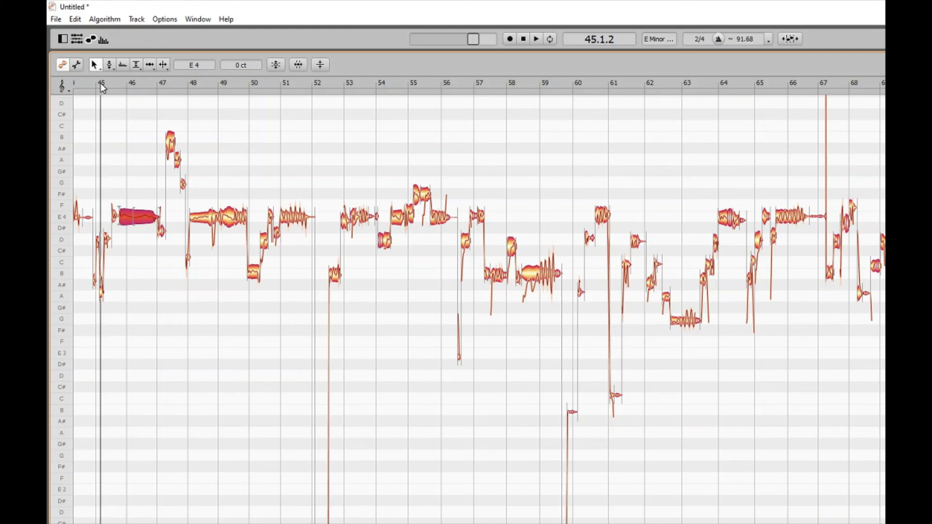
pyautogui.press('space')
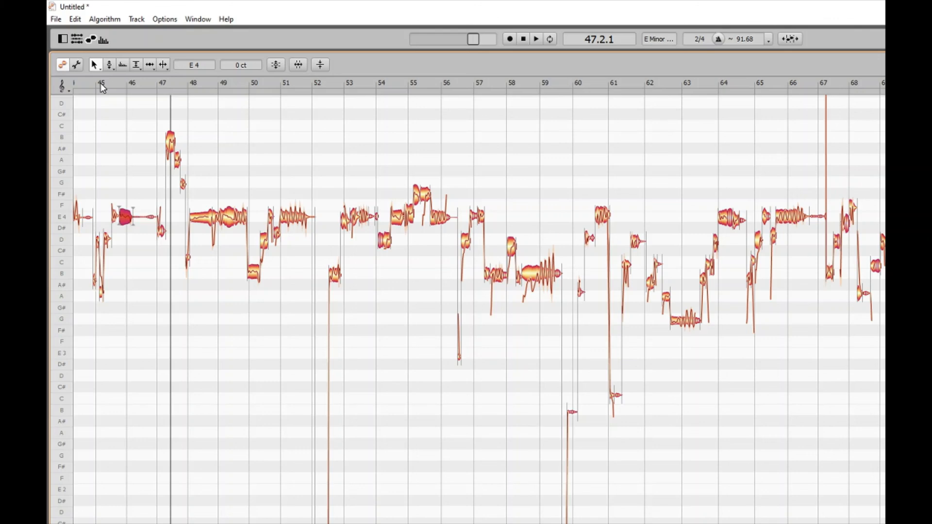
# Play the passage from bar 45 twice with the E4 note at its original length, stopping just after bar 46 begins
pyautogui.doubleClick(103, 87)
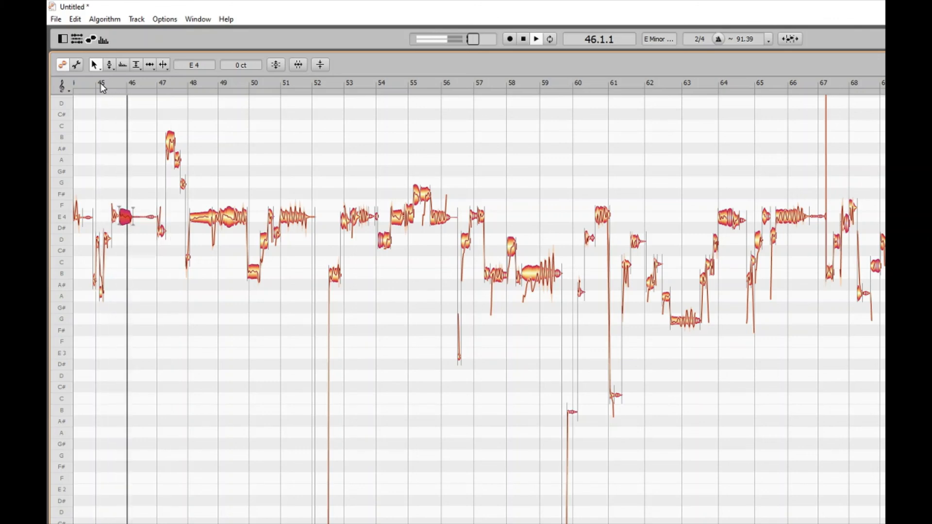
pyautogui.press('space')
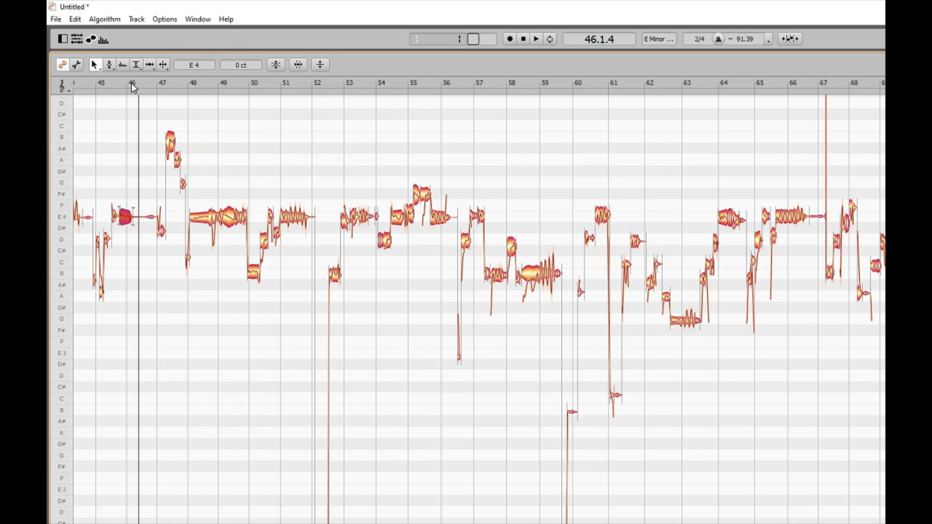
pyautogui.click(102, 86)
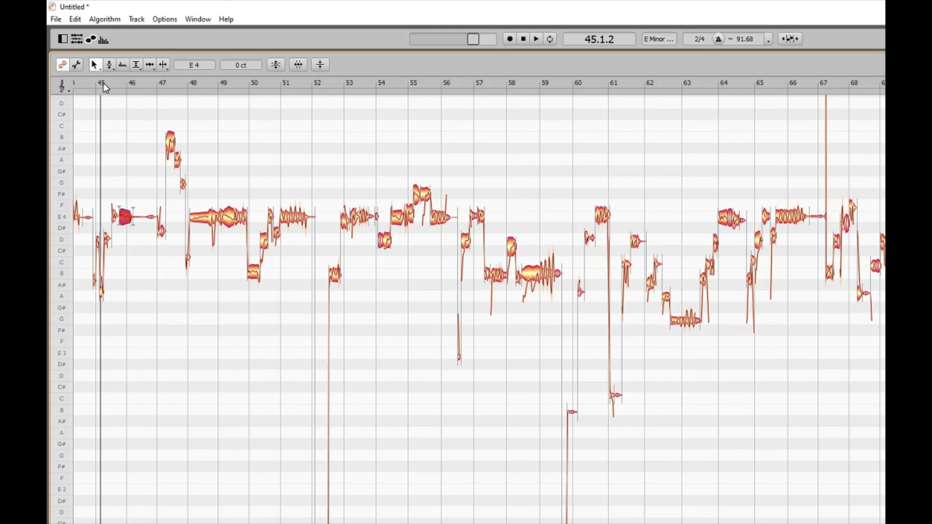
pyautogui.press('space')
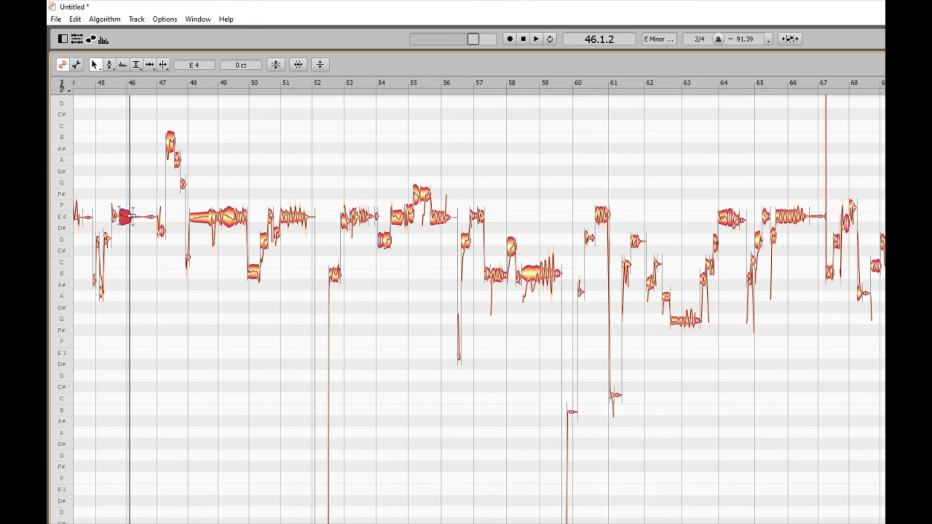
# Stretch the end of the selected E4 note at bar 46 by 50 pixels
pyautogui.doubleClick(132, 216)
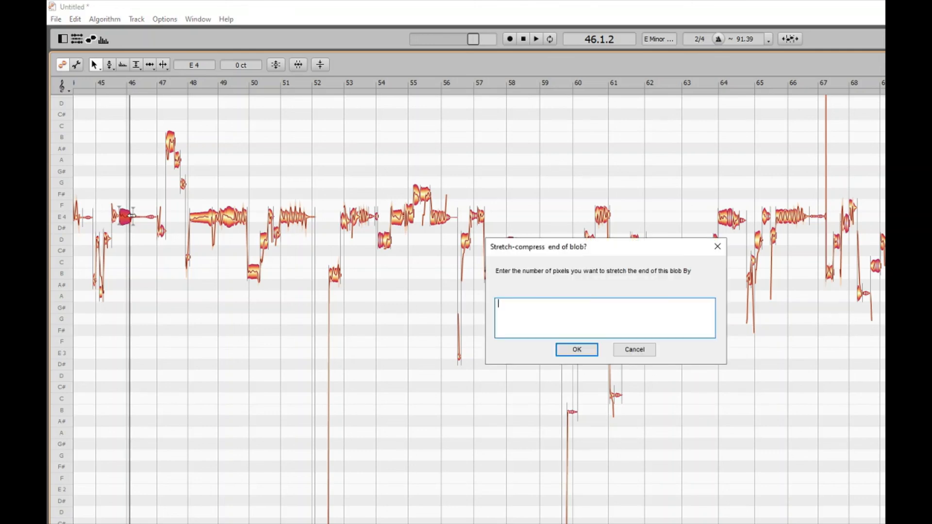
pyautogui.write('50')
pyautogui.press('Return')
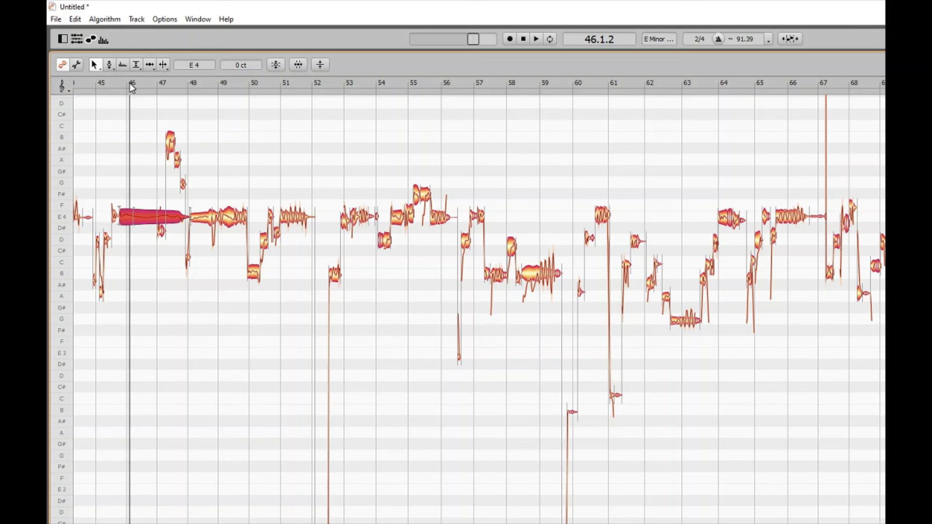
# Play the passage from bar 45 through bar 49 with the stretched E4 note, and restart playback from bar 45
pyautogui.click(102, 87)
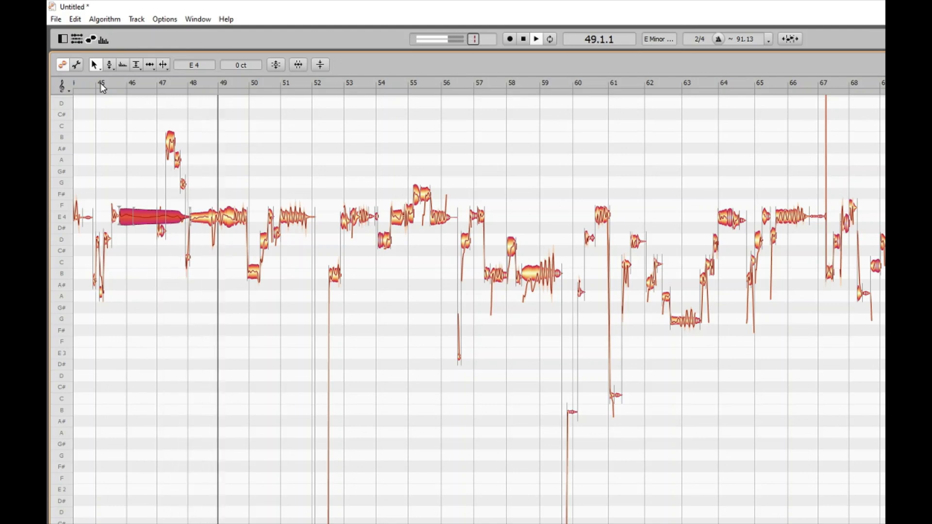
pyautogui.press('space')
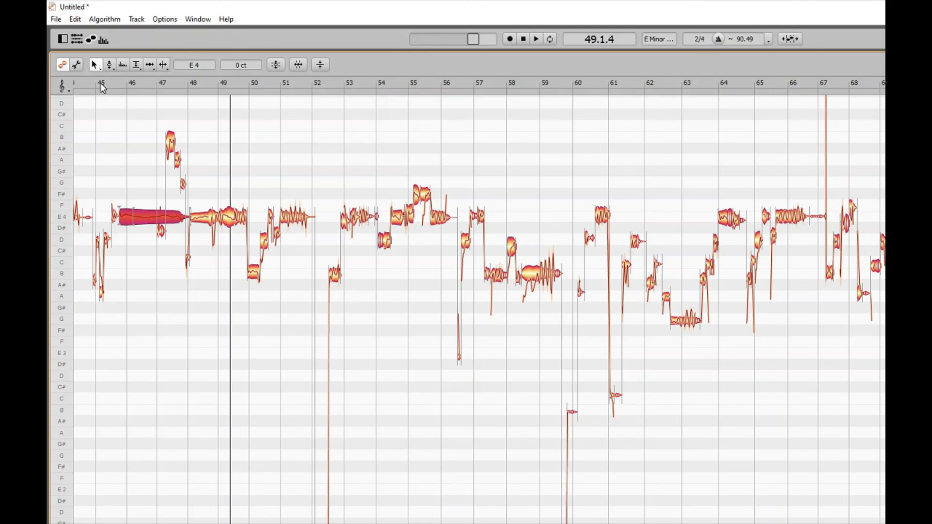
pyautogui.doubleClick(102, 87)
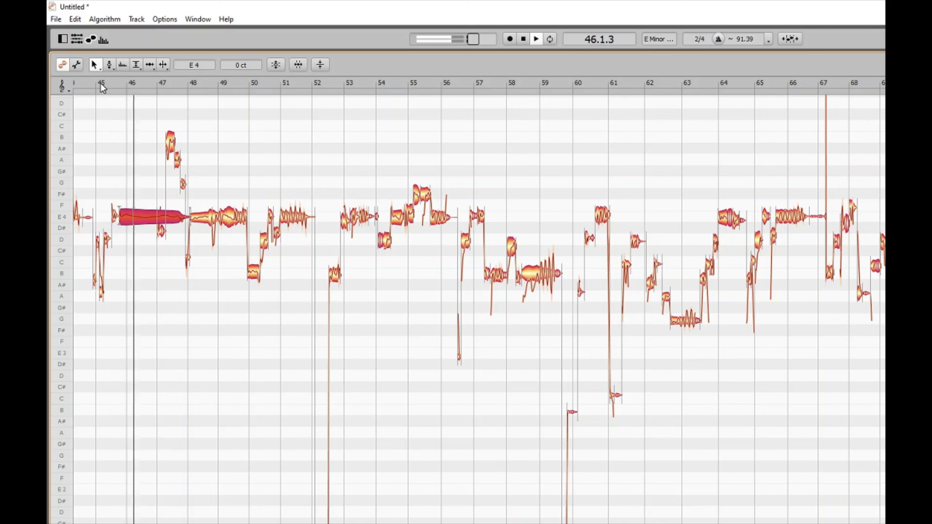